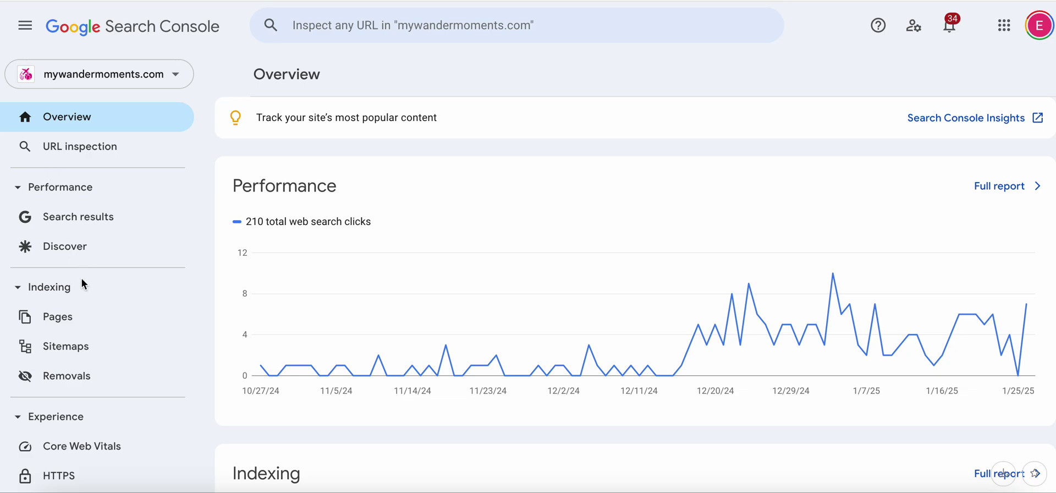
Check the submitted sitemaps, and view the search results performance report with average CTR added to the chart.
left_click(56, 345)
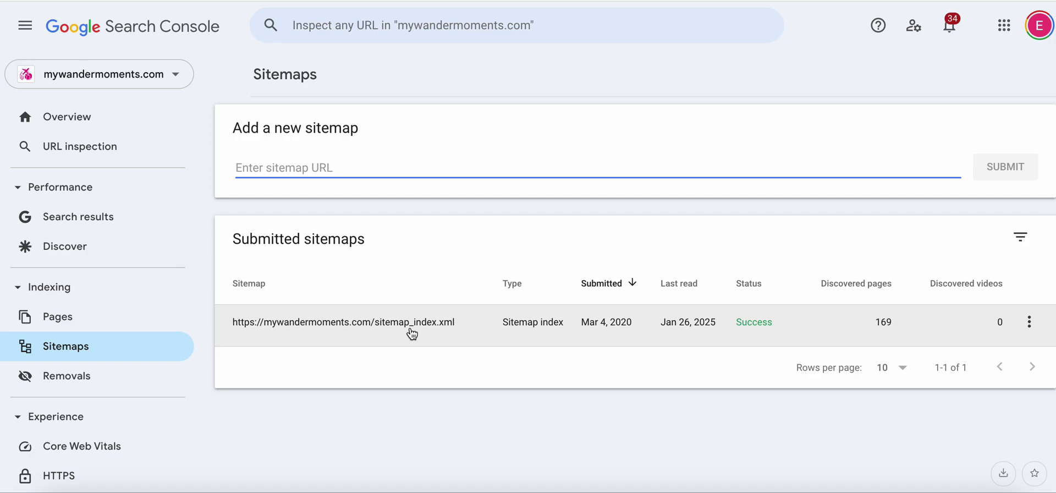
left_click(64, 225)
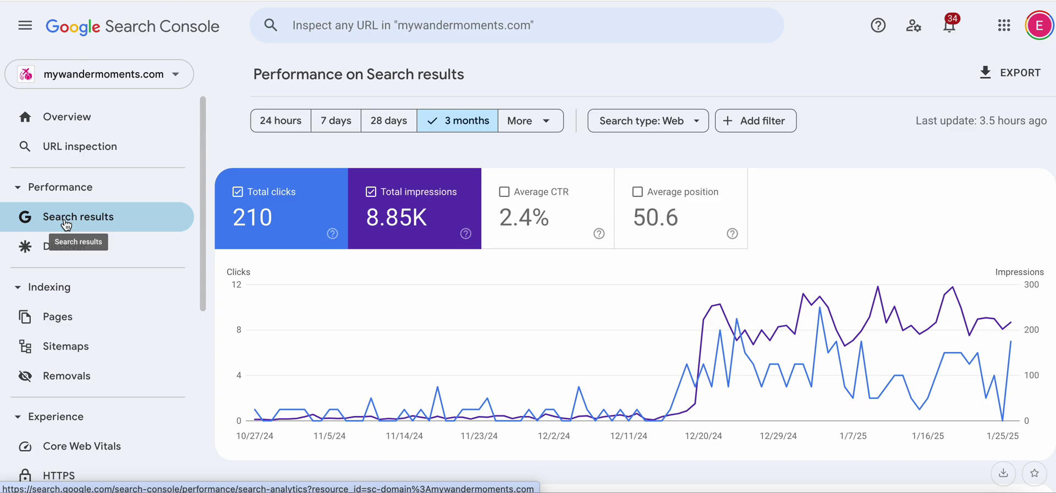
left_click(544, 217)
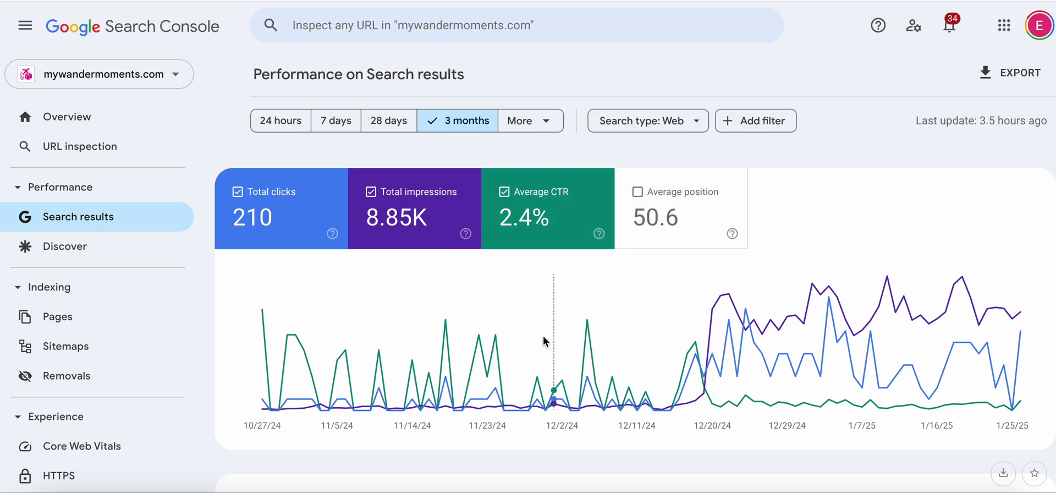
scroll(589, 341, "down", 1)
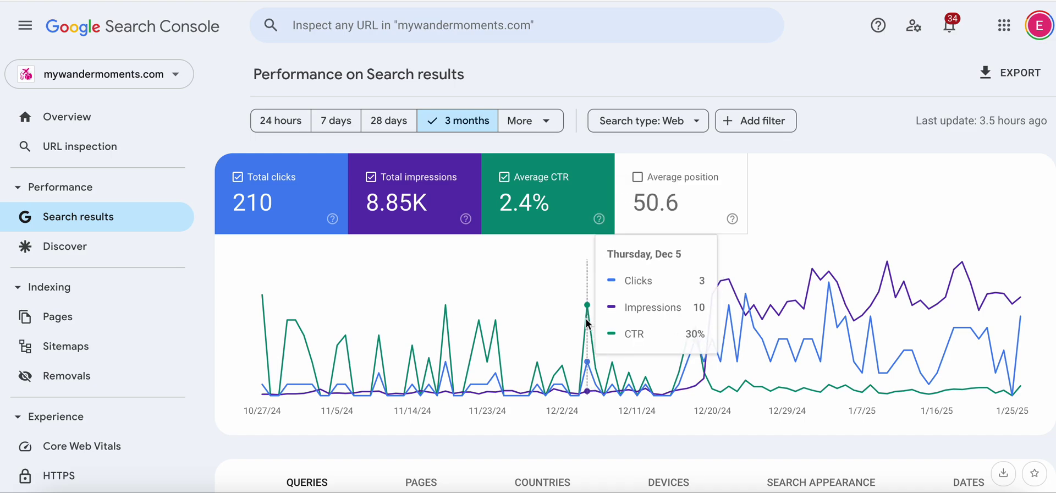
scroll(335, 162, "up", 1)
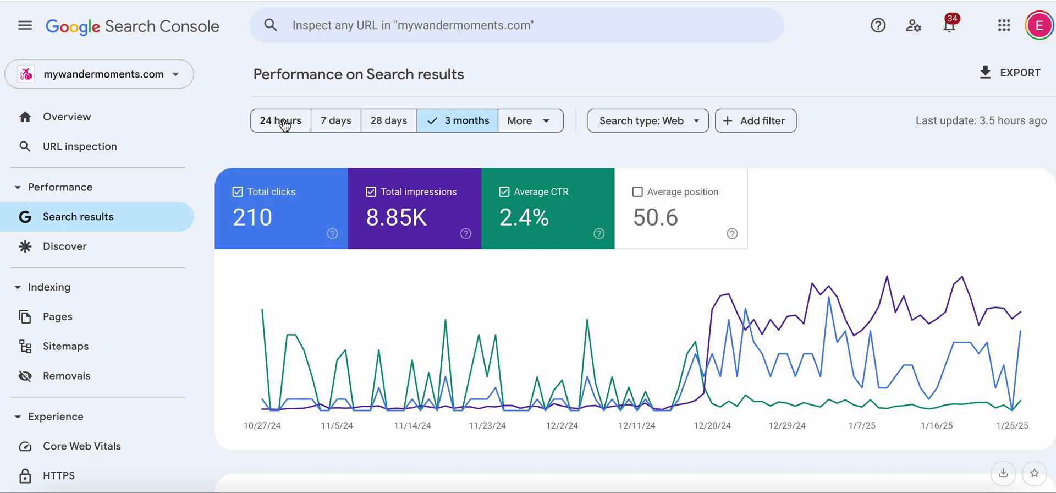
Set the performance report's date range to the last 6 months.
left_click(549, 121)
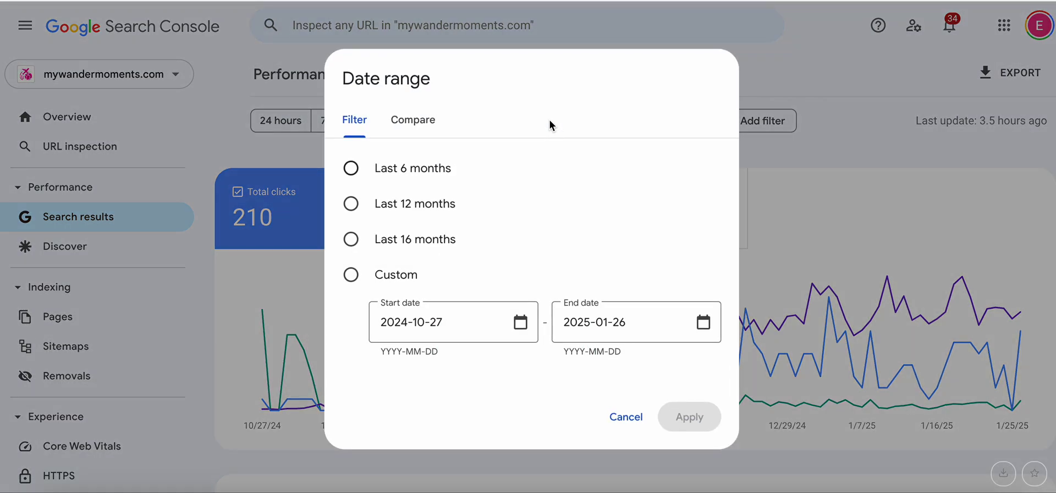
left_click(351, 168)
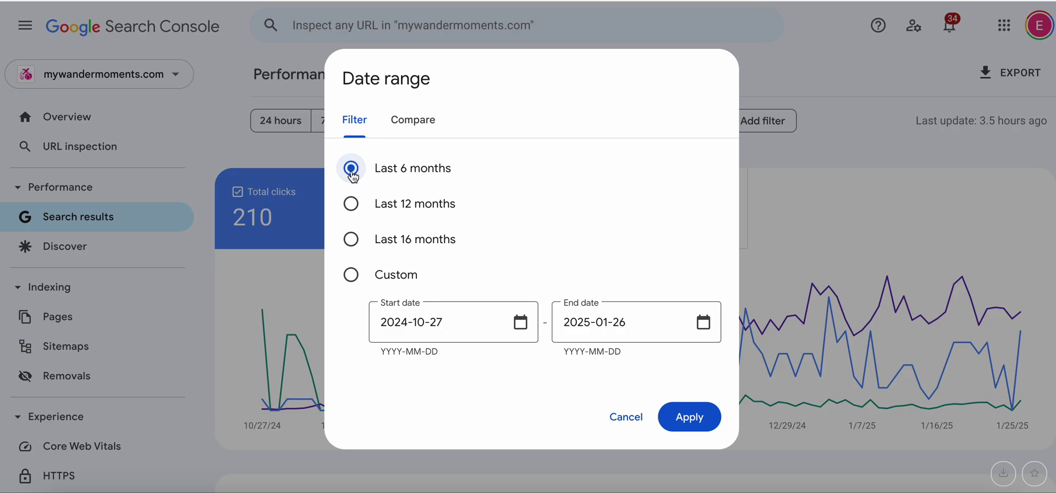
left_click(687, 418)
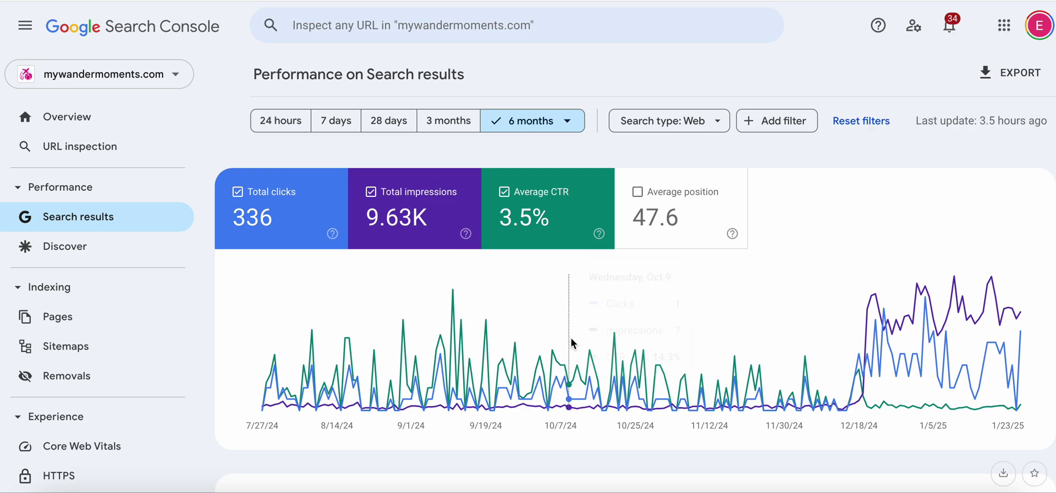
Compare the Web and Image search types in the performance report, and reset all filters.
left_click(718, 121)
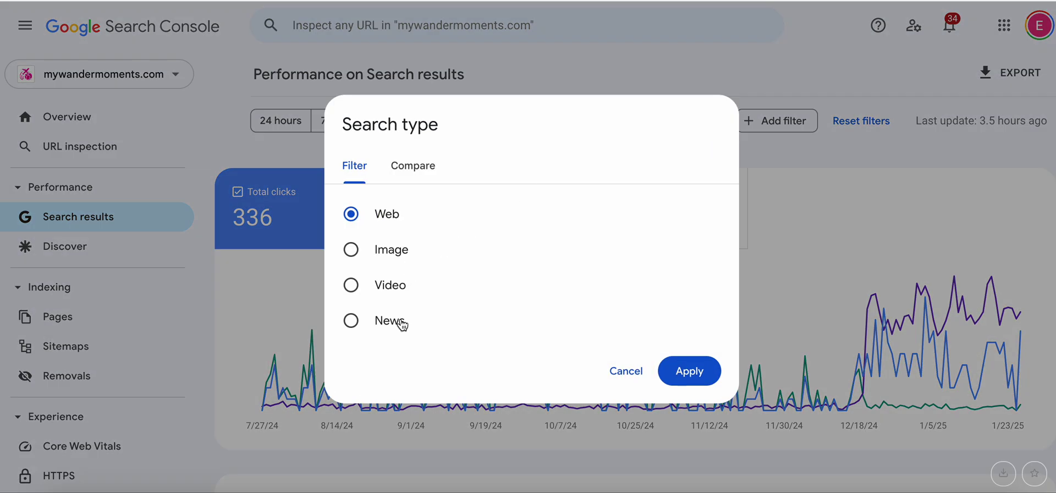
left_click(425, 175)
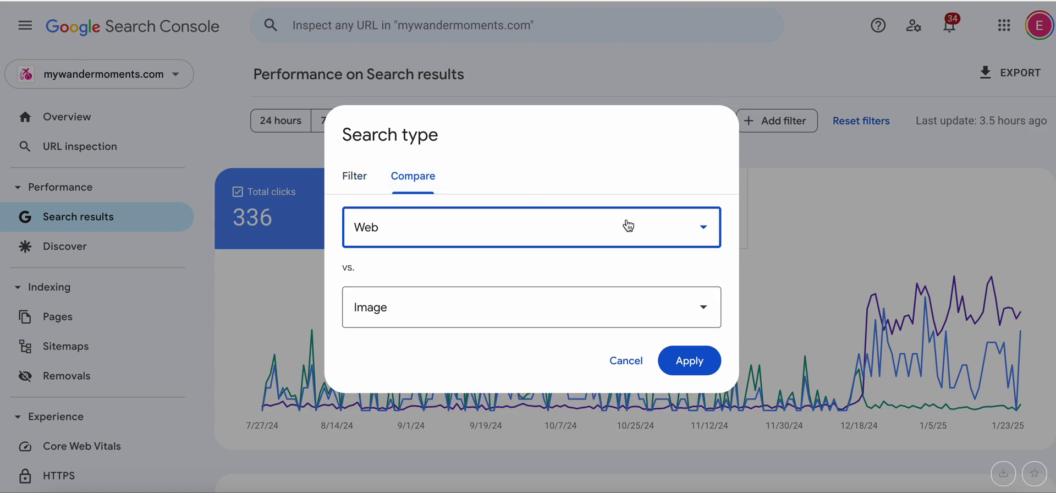
left_click(686, 360)
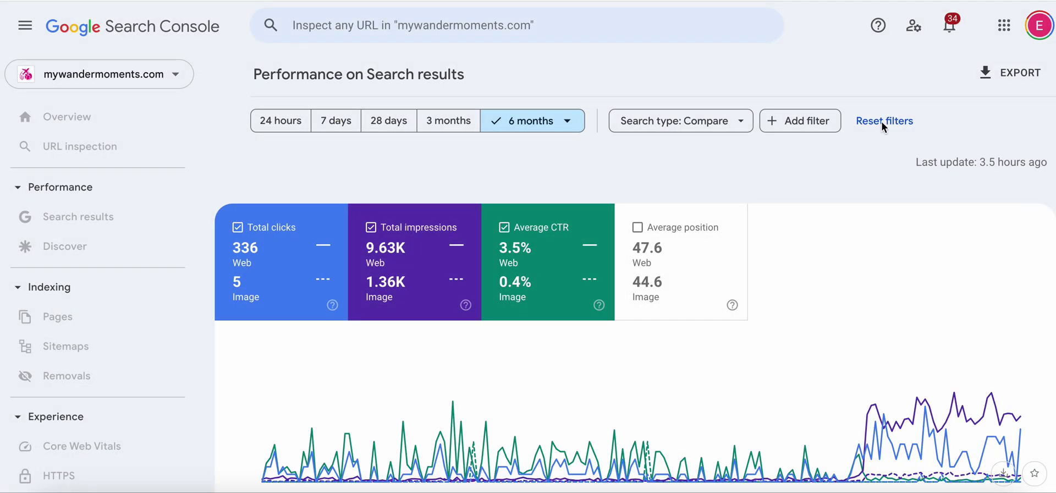
left_click(882, 121)
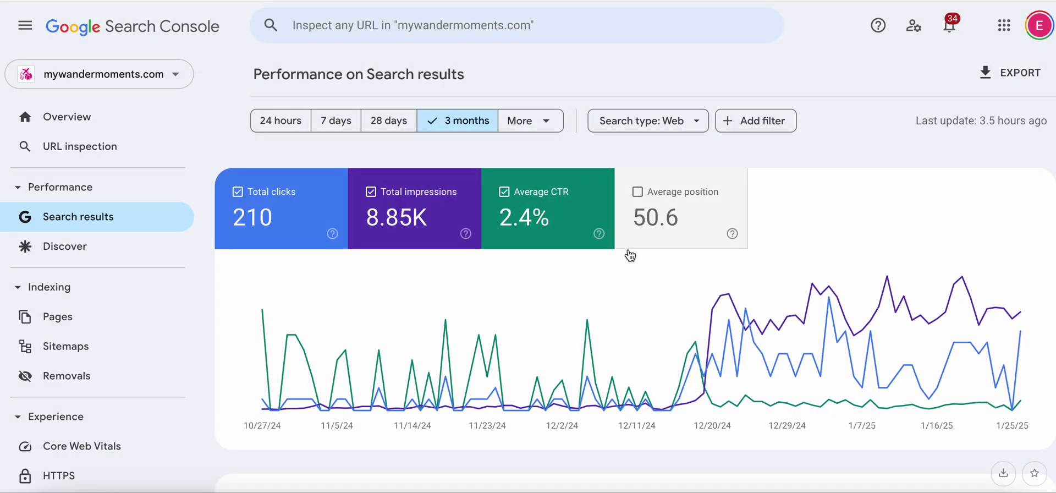
Filter the performance report by the top query "st thomas 5 day itinerary".
scroll(630, 255, "down", 5)
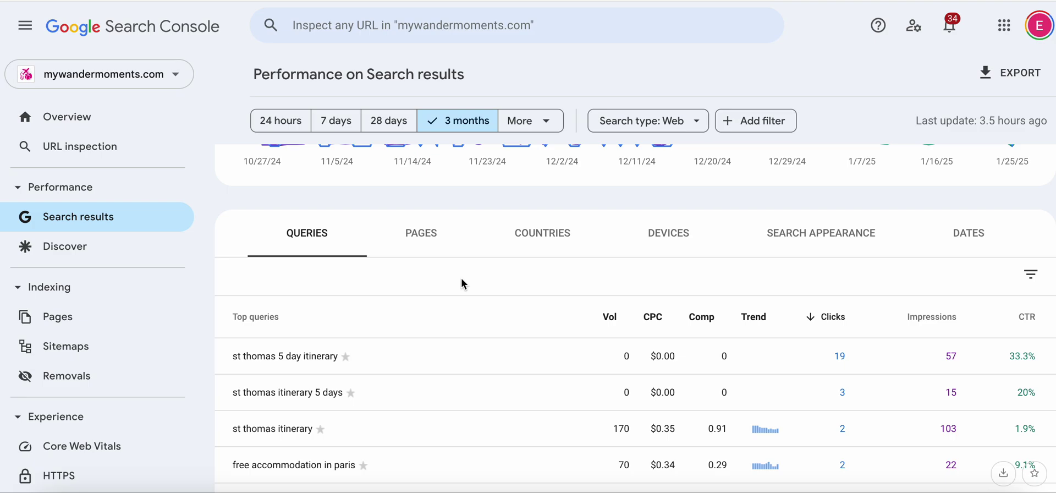
scroll(461, 281, "down", 1)
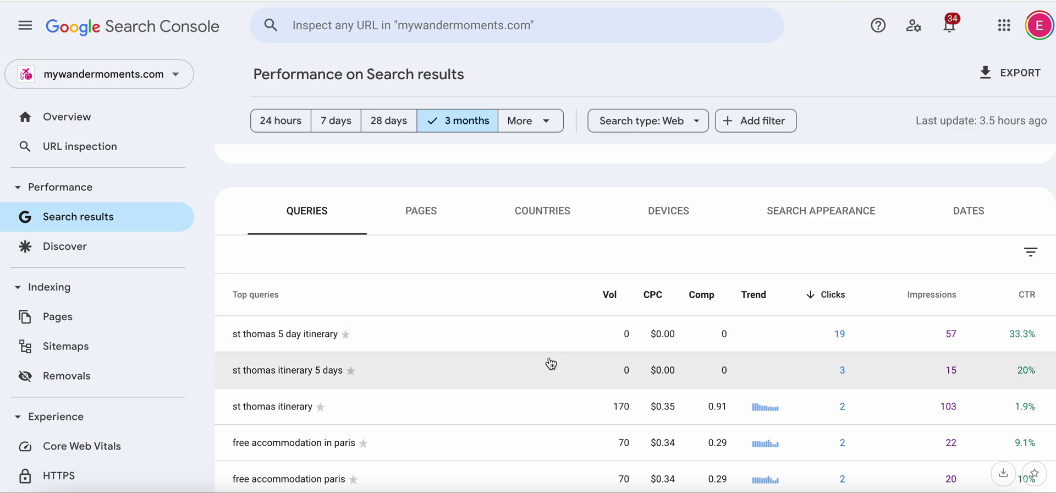
left_click(266, 334)
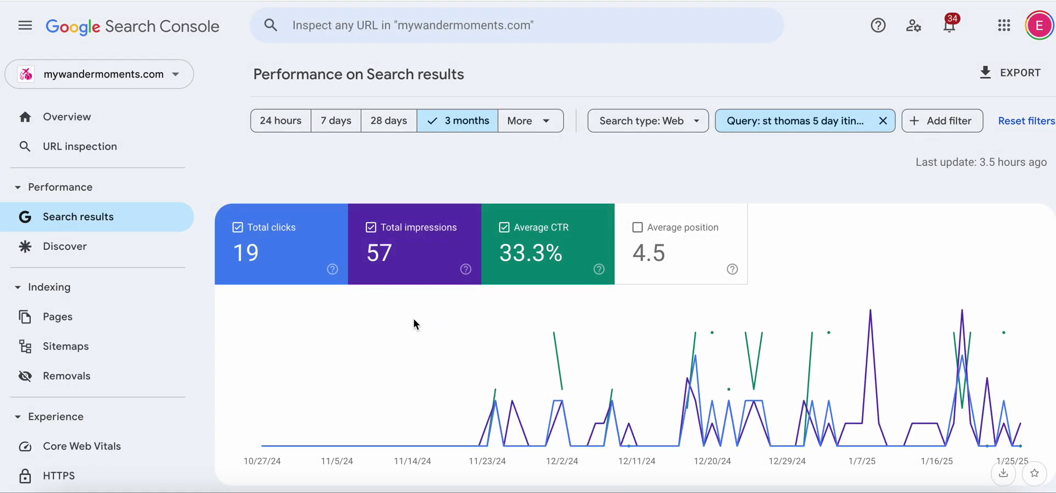
Examine the filtered query's breakdowns by page, country, device, search appearance, date and query.
scroll(413, 322, "down", 5)
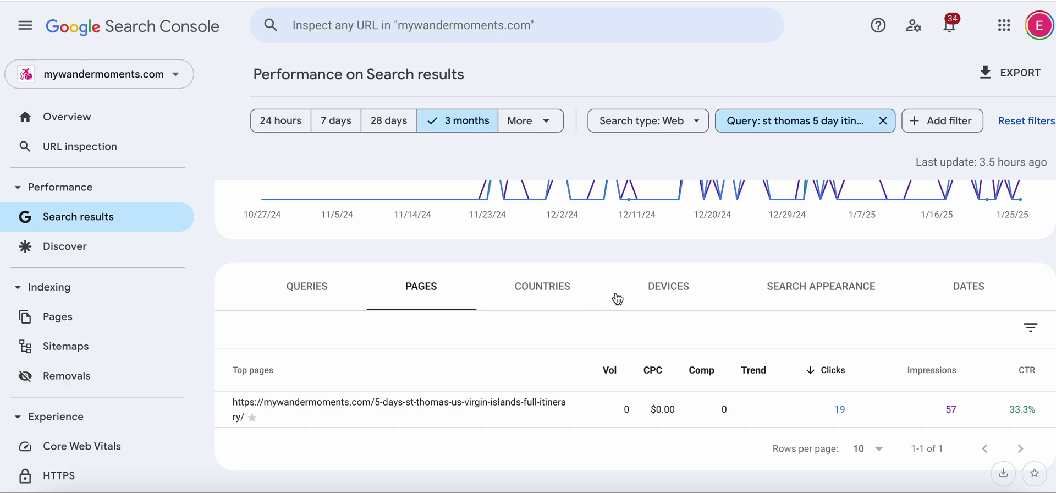
left_click(538, 292)
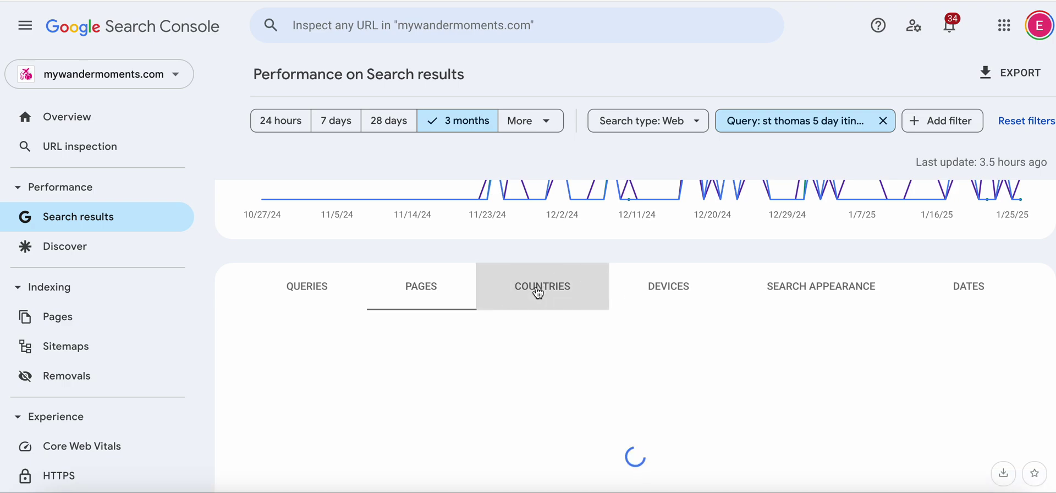
left_click(657, 292)
left_click(820, 291)
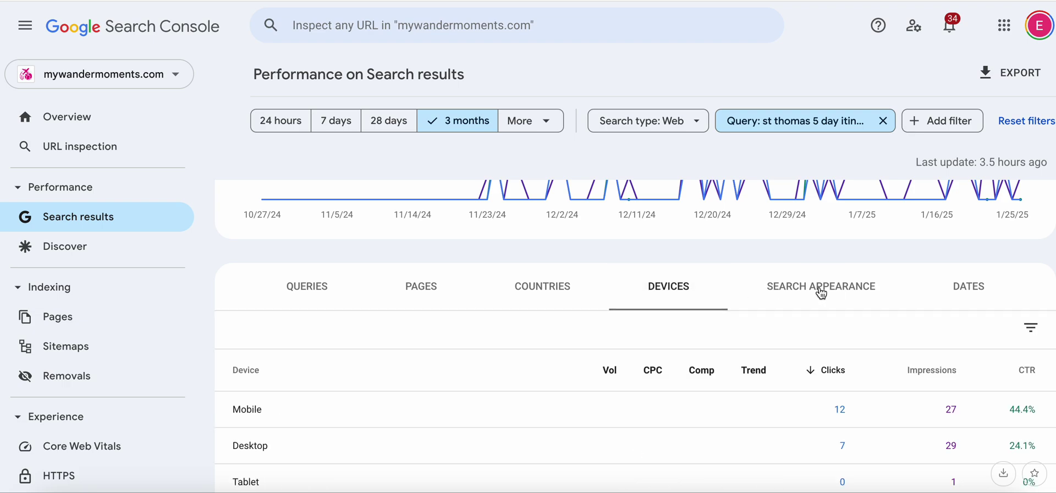
left_click(966, 293)
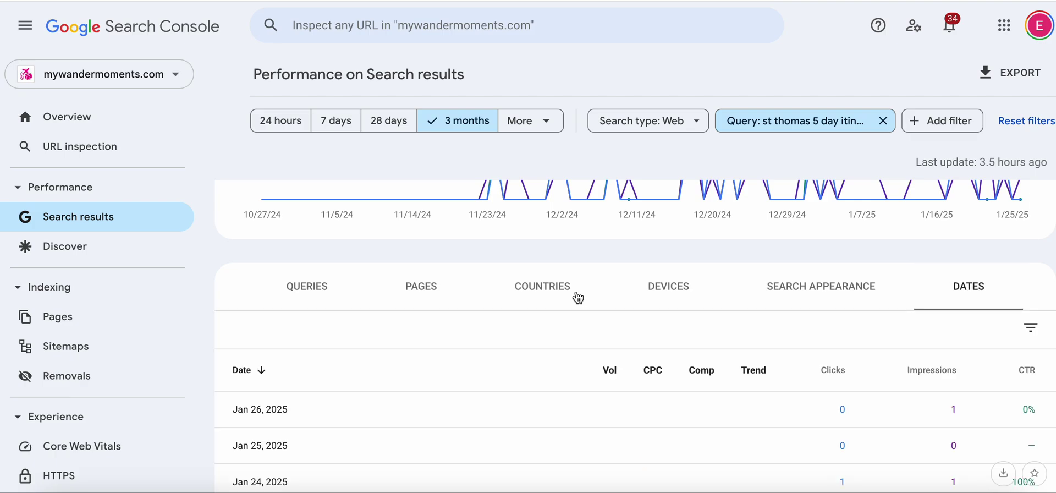
scroll(578, 298, "down", 3)
scroll(535, 313, "up", 2)
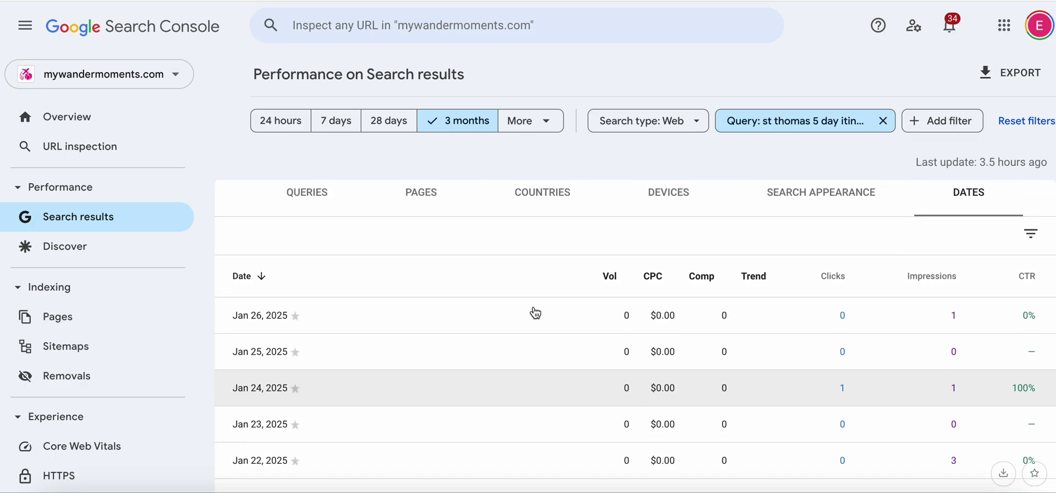
left_click(313, 220)
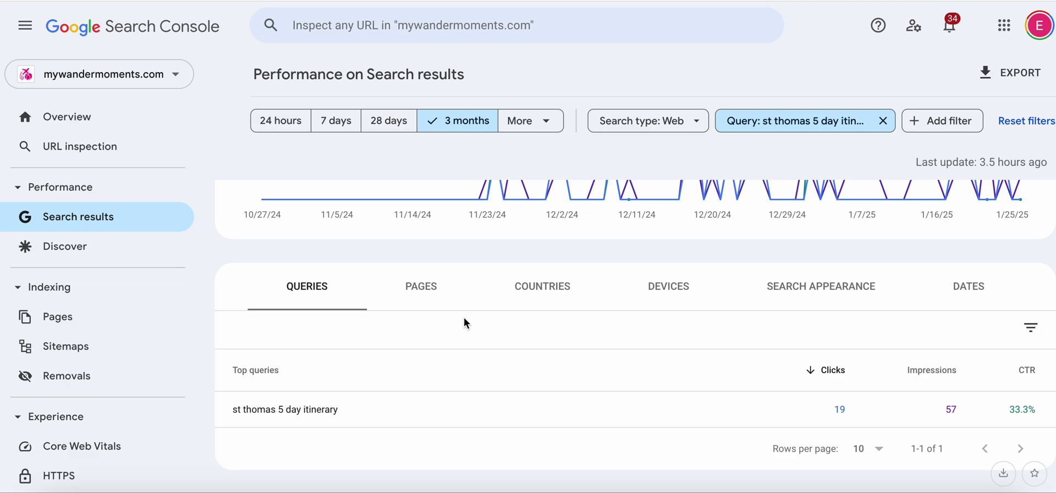
scroll(468, 290, "up", 3)
scroll(471, 292, "up", 2)
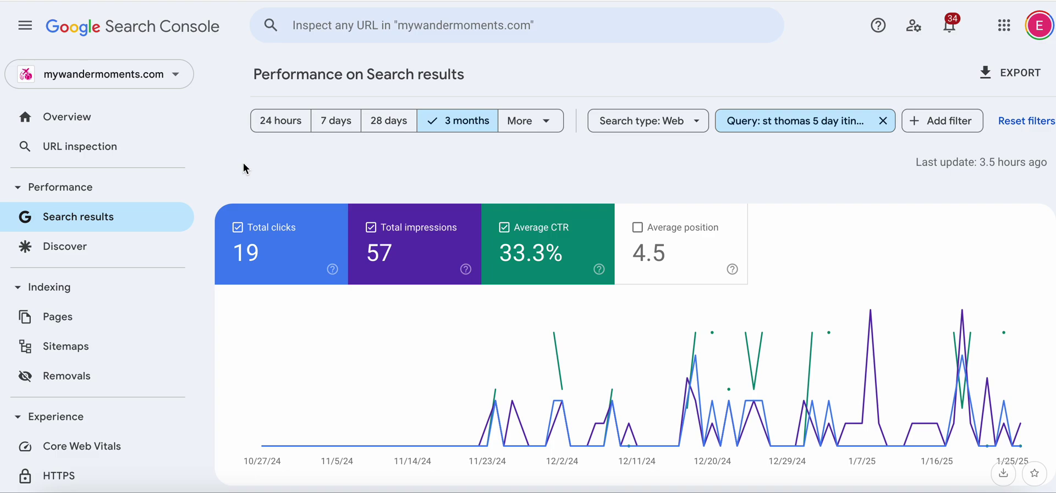
left_click(81, 157)
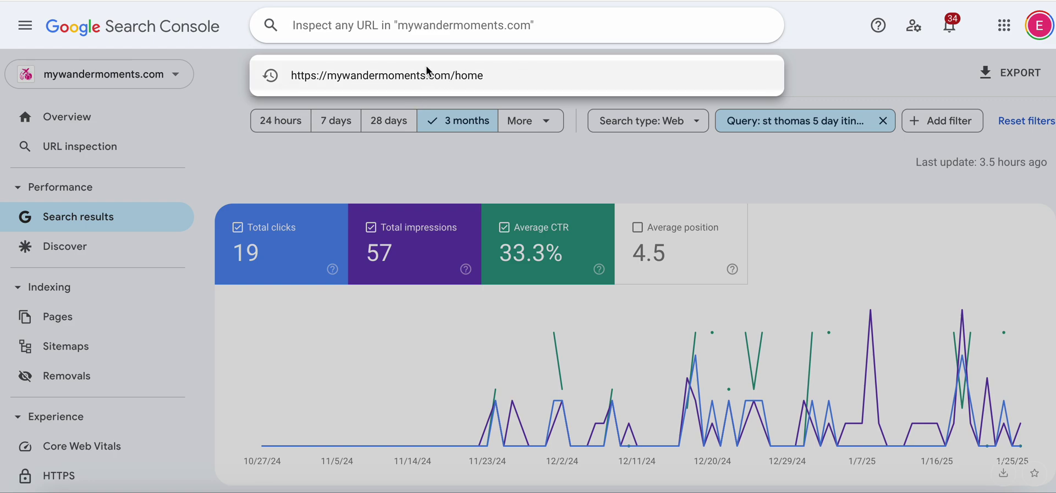
left_click(436, 81)
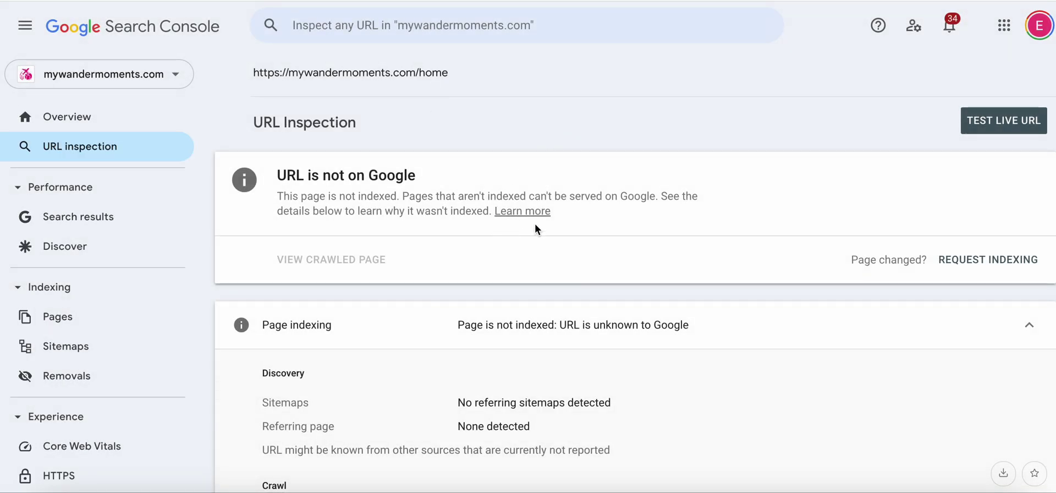
left_click(996, 124)
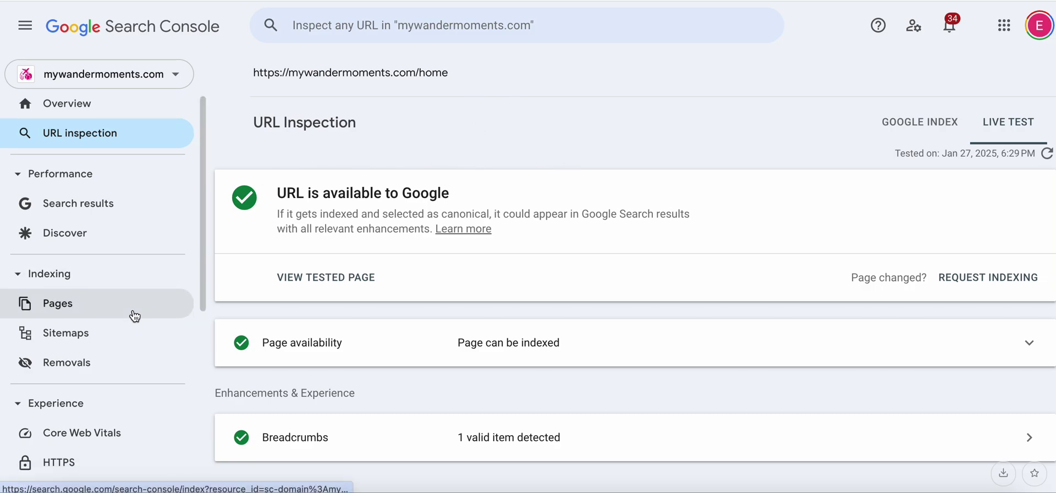
Review the mobile and desktop sections of the Core Web Vitals report.
scroll(133, 314, "down", 2)
left_click(98, 340)
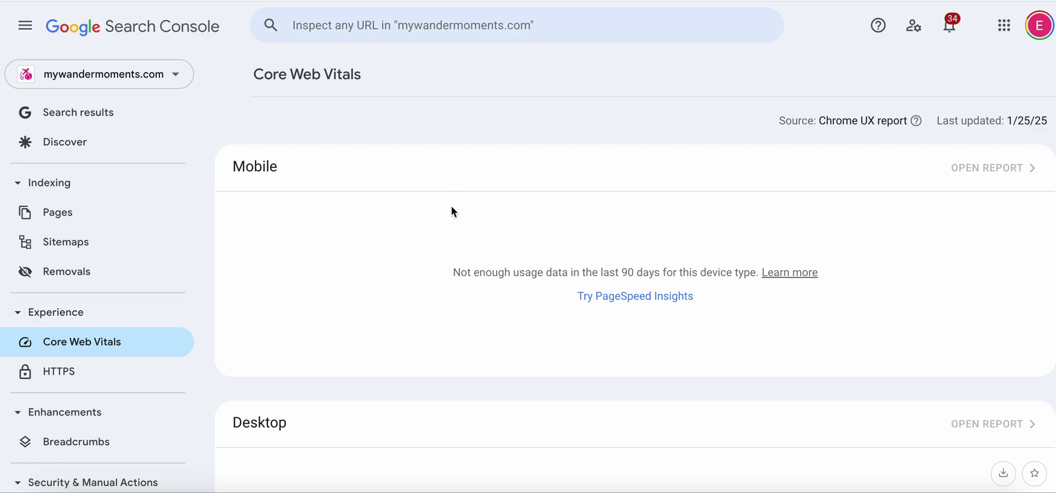
scroll(444, 301, "down", 3)
scroll(444, 301, "up", 3)
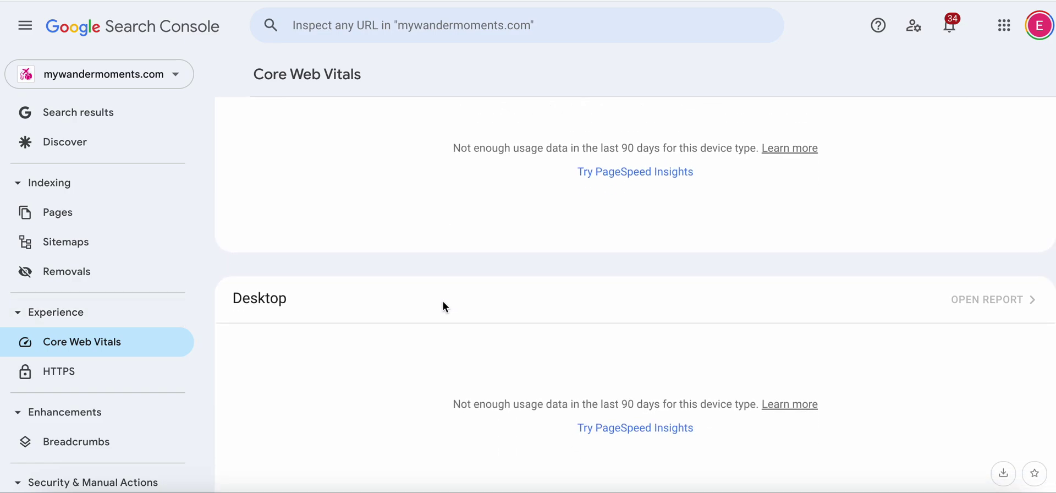
scroll(417, 340, "down", 1)
scroll(417, 339, "up", 1)
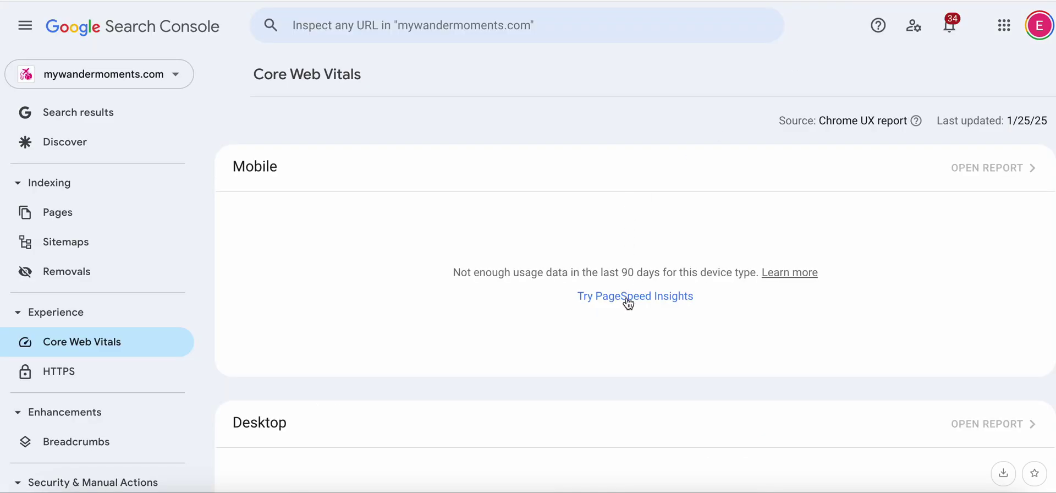
left_click(627, 298)
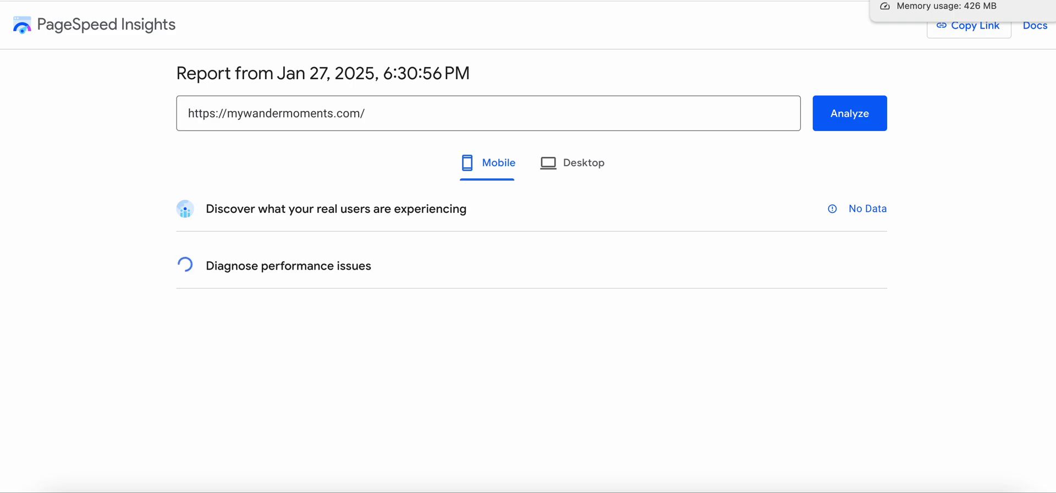
left_click(913, 0)
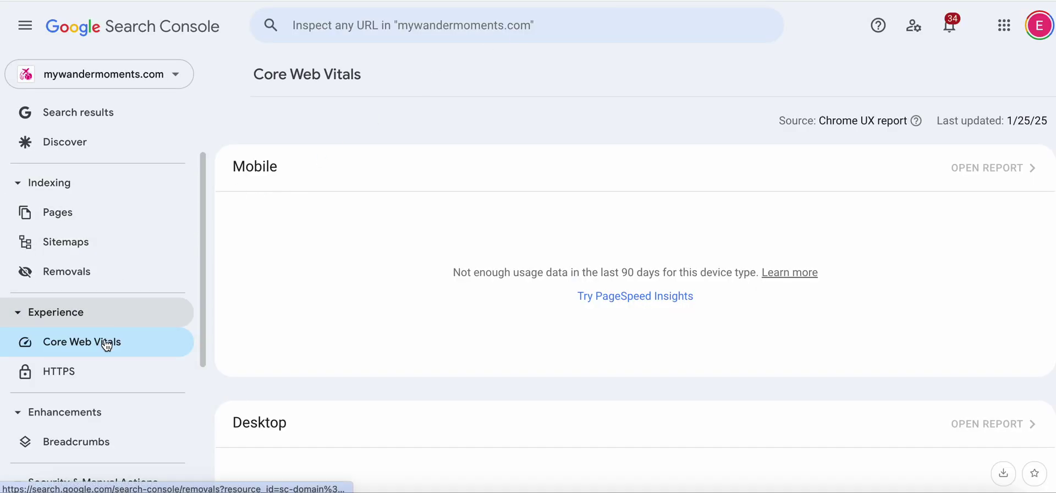
Review the site's external and internal links, and view the target pages linked from medium.com.
scroll(104, 342, "down", 4)
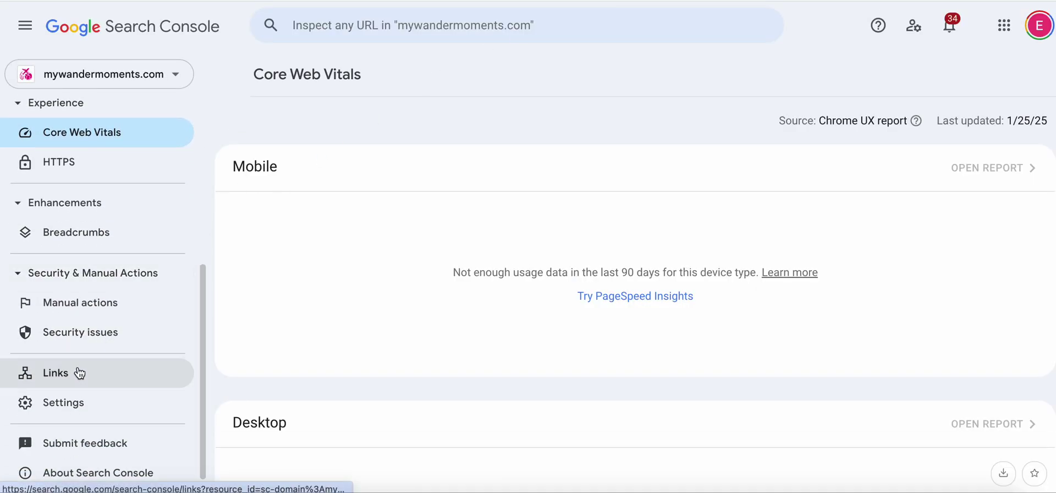
left_click(65, 373)
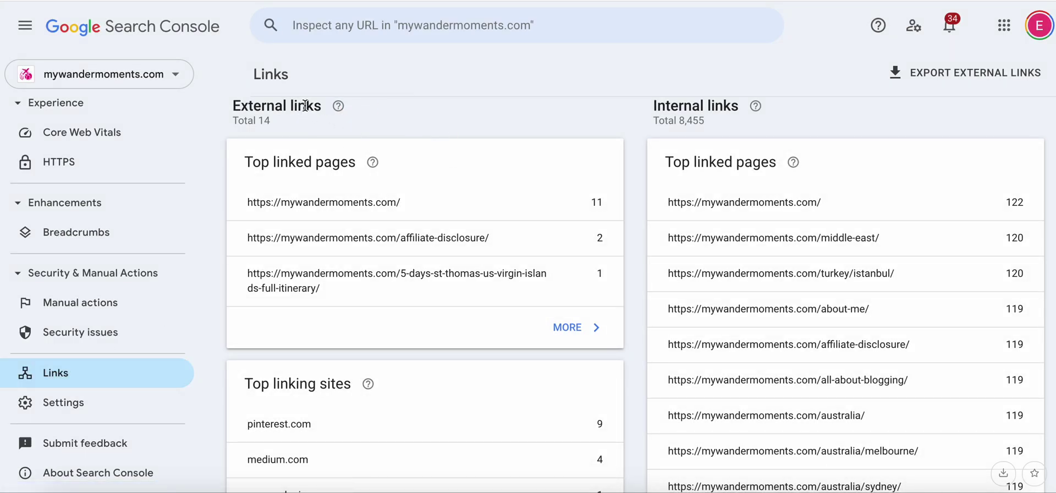
scroll(414, 257, "down", 5)
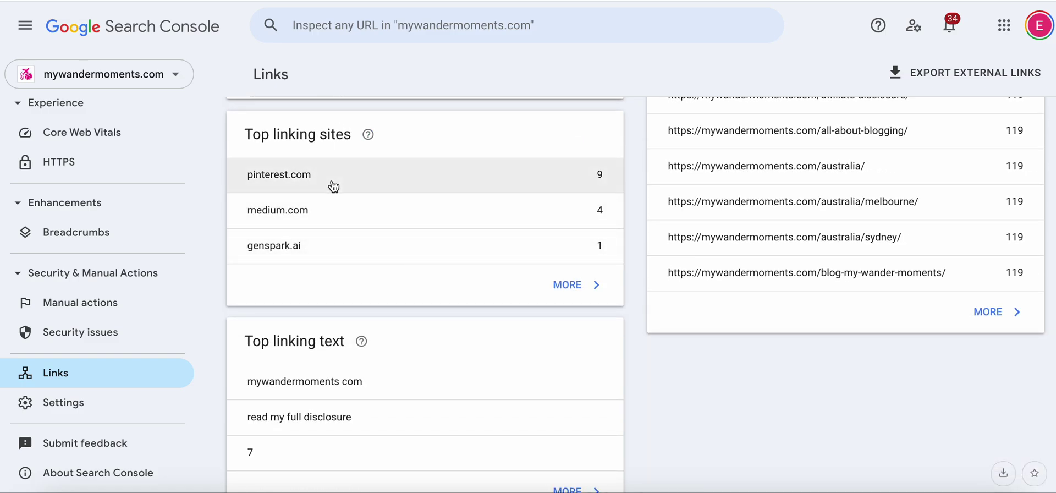
scroll(363, 267, "down", 1)
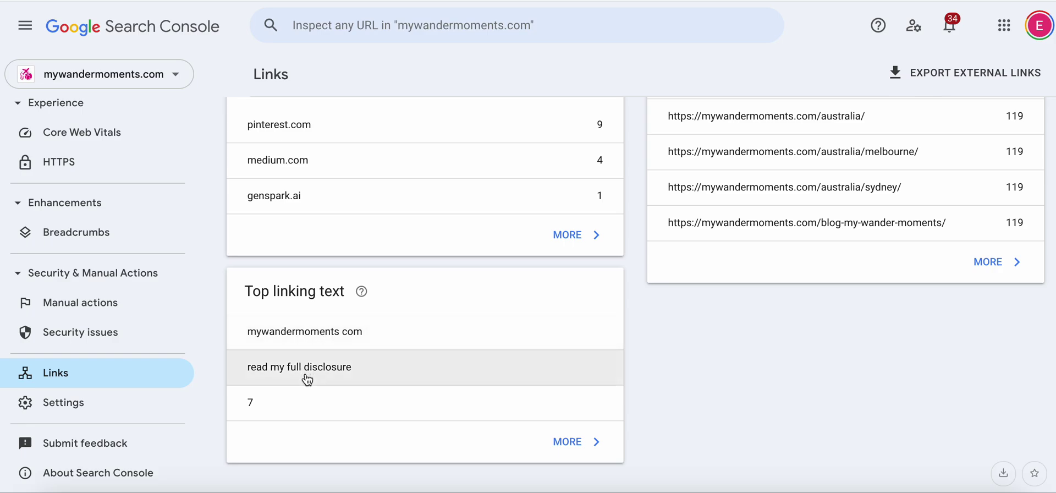
left_click(286, 163)
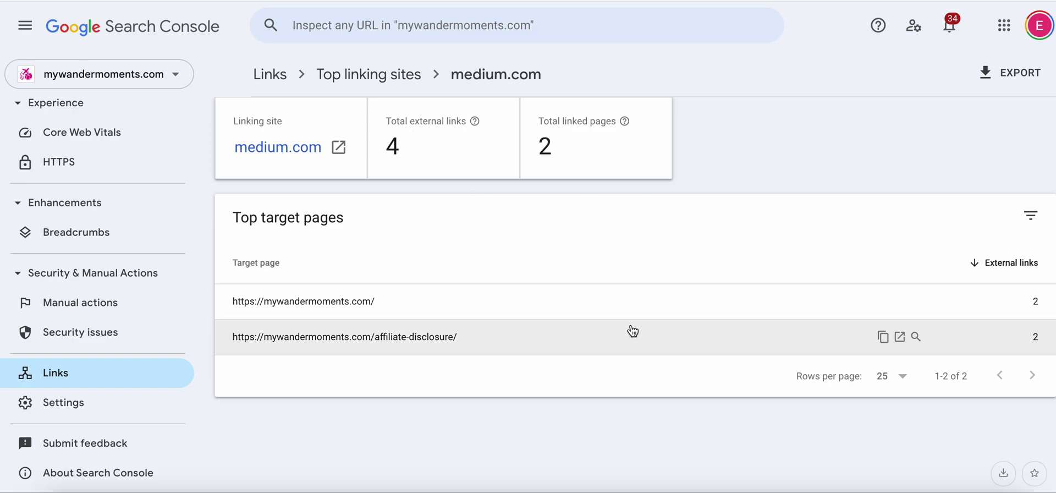
Return to the Links overview, check on the PageSpeed Insights report, and switch back to Search Console.
left_click(270, 74)
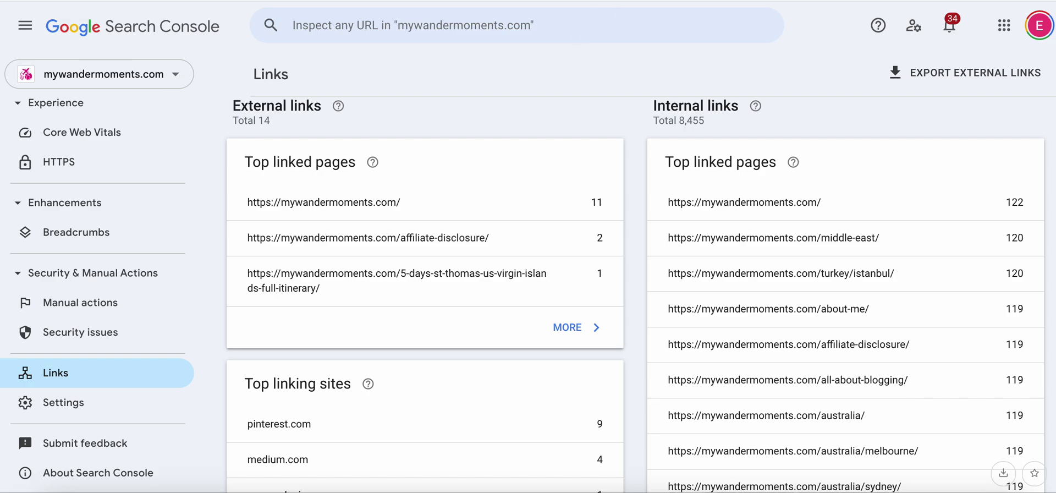
left_click(935, 0)
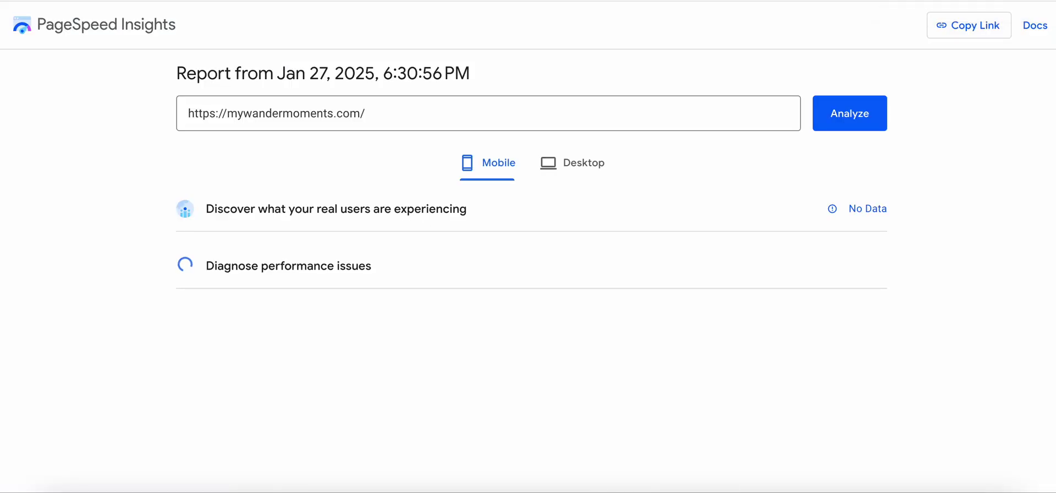
left_click(891, 1)
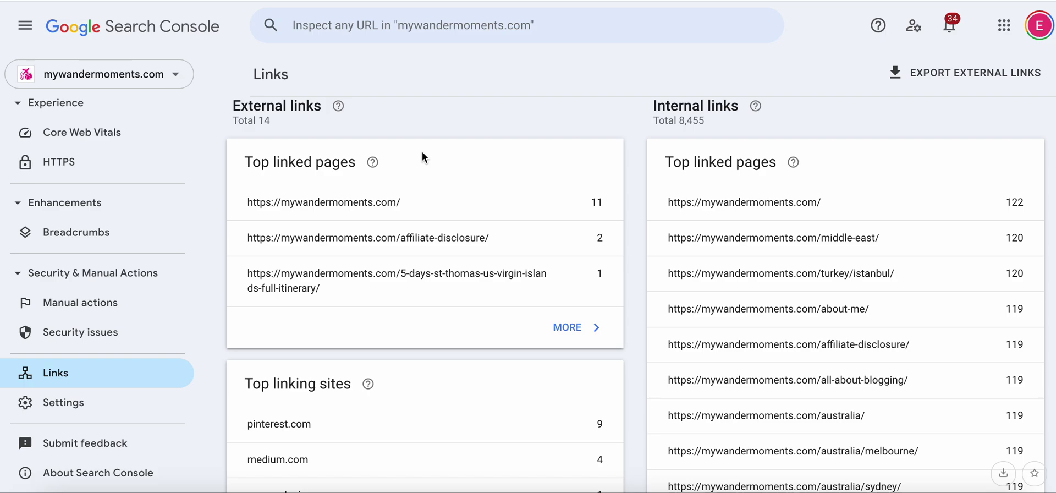
Open the Page indexing report and review the reasons why pages aren't indexed.
scroll(97, 291, "up", 6)
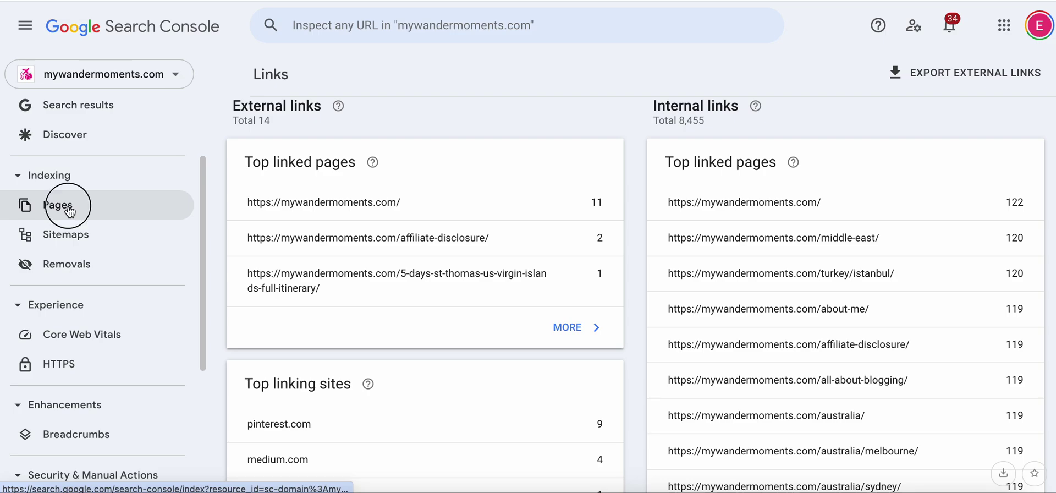
left_click(68, 211)
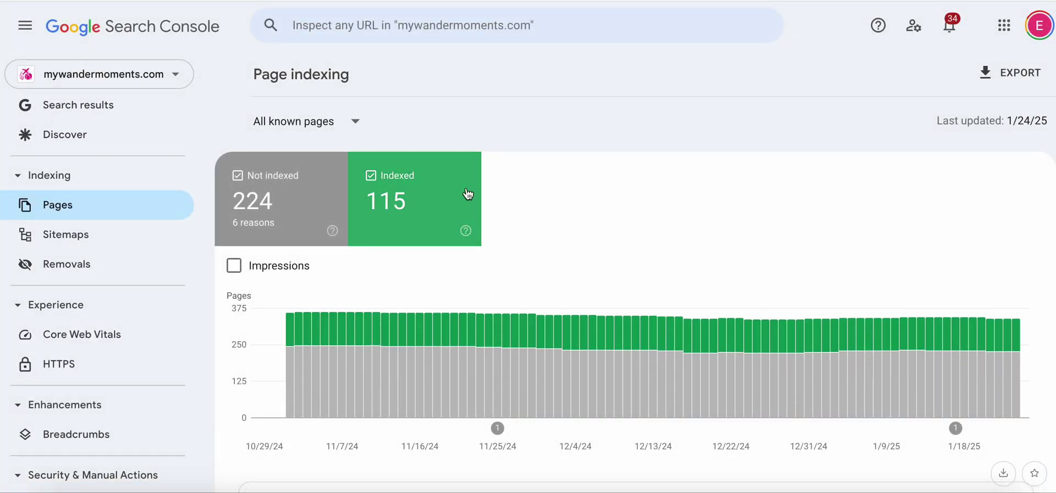
scroll(533, 242, "down", 5)
scroll(533, 239, "down", 3)
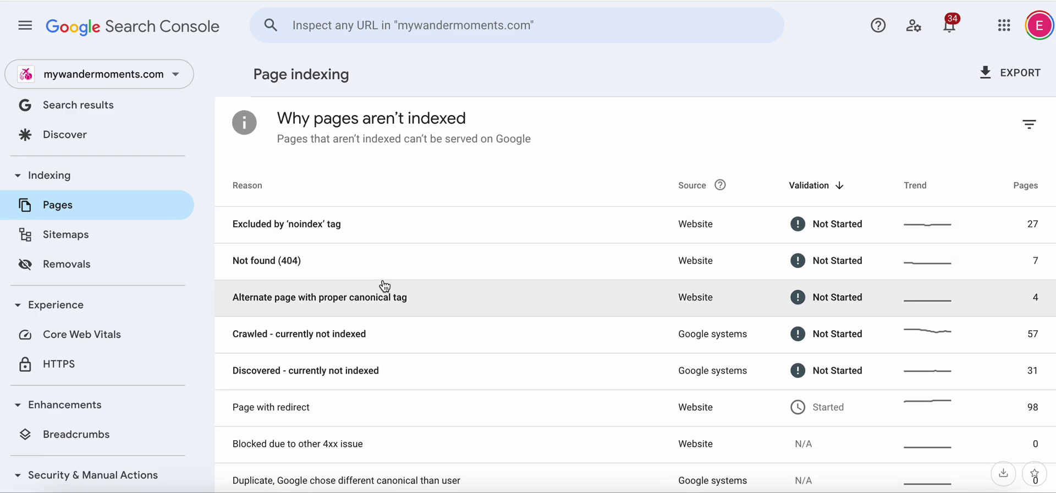
left_click(268, 262)
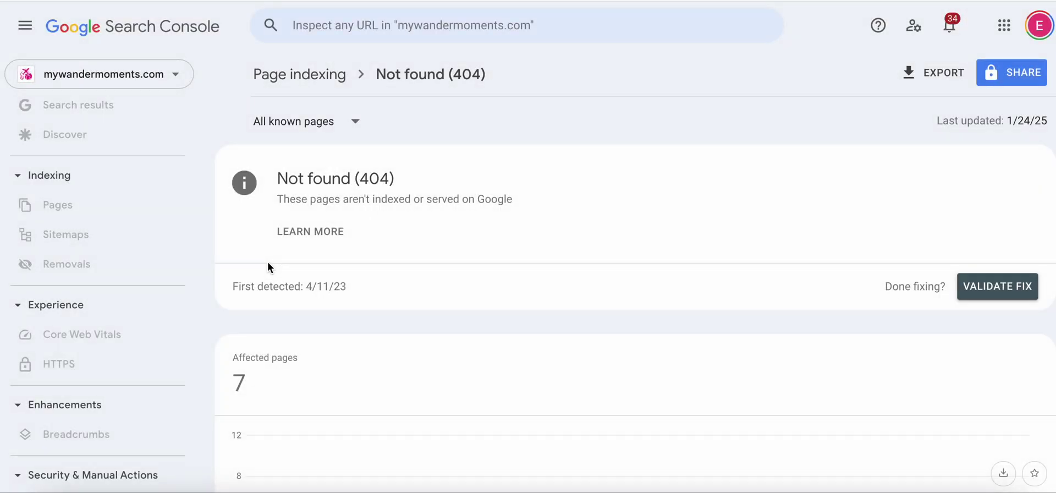
scroll(599, 302, "down", 8)
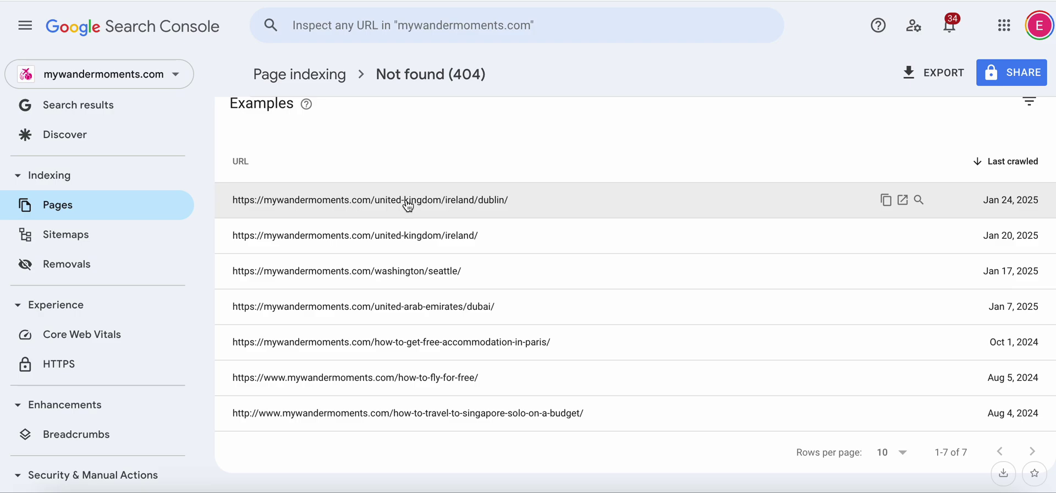
left_click(407, 206)
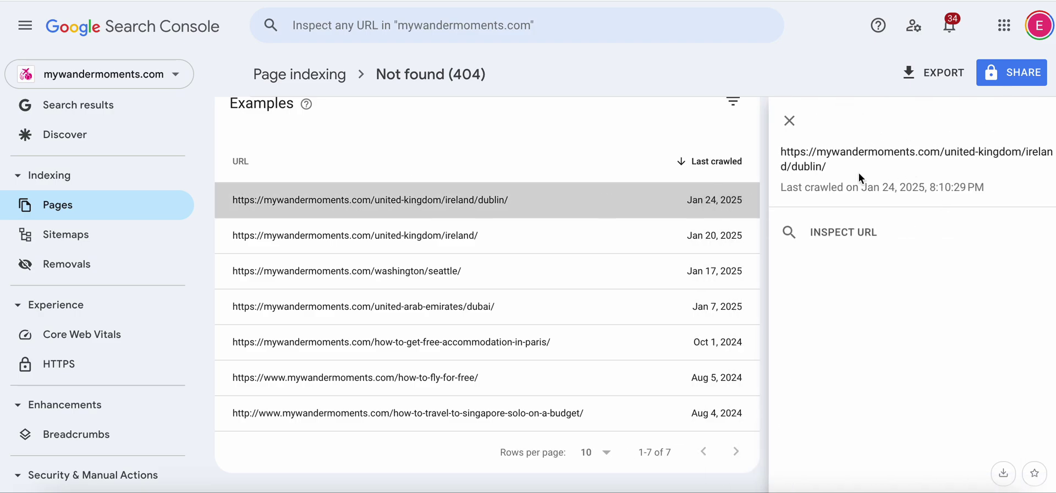
left_click(789, 121)
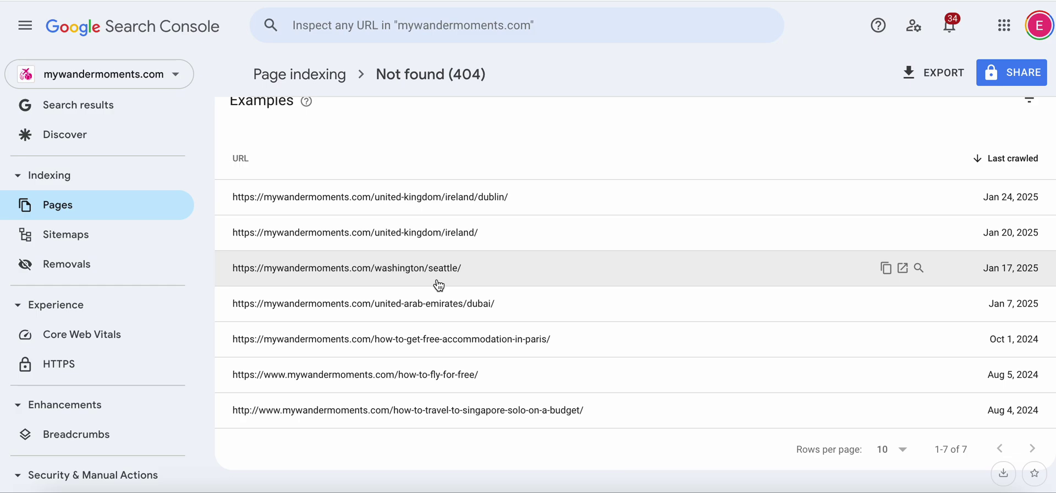
scroll(438, 284, "up", 10)
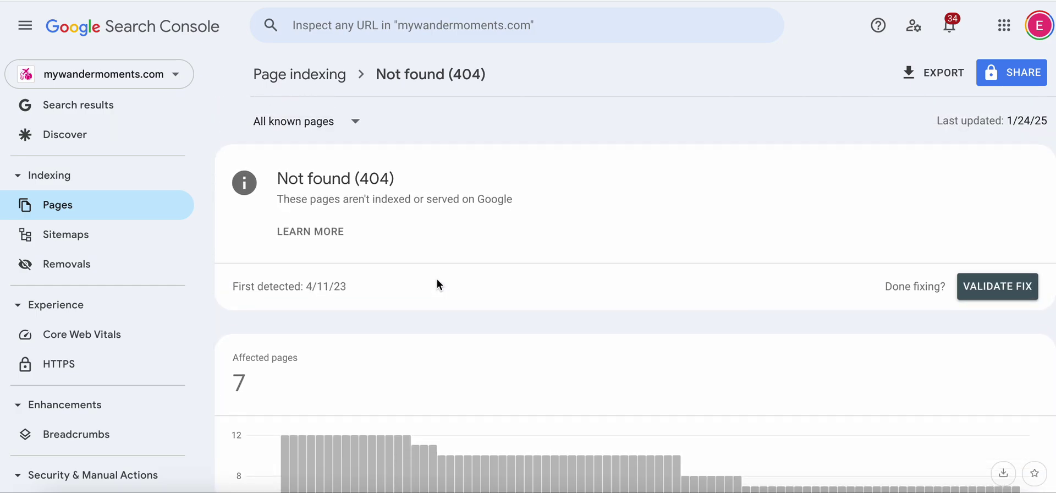
View the Removals report and the new request form for temporarily removing a URL, without submitting a request.
left_click(83, 267)
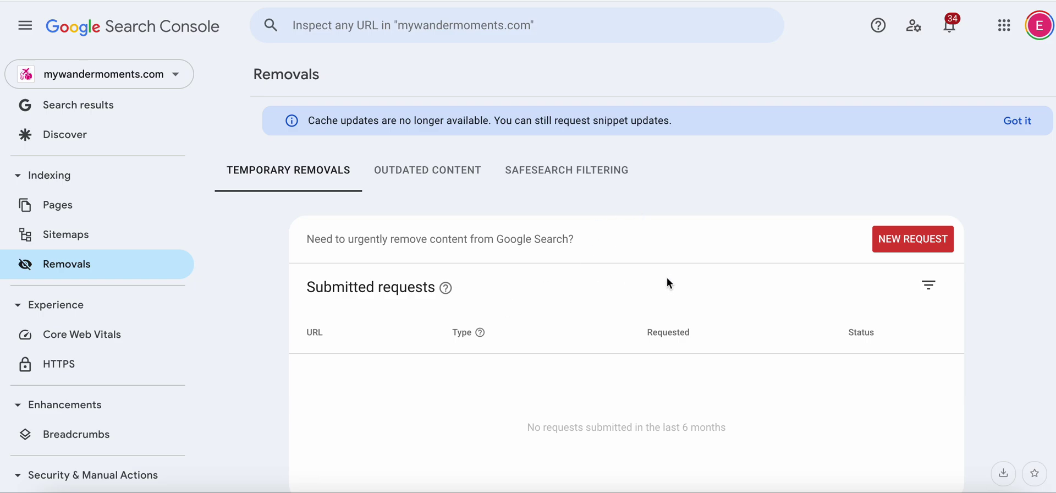
left_click(897, 245)
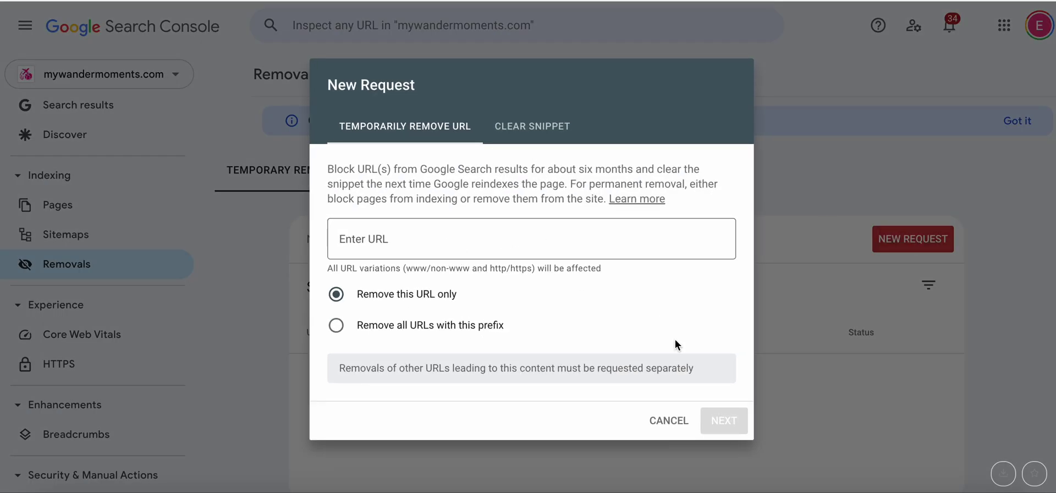
left_click(674, 418)
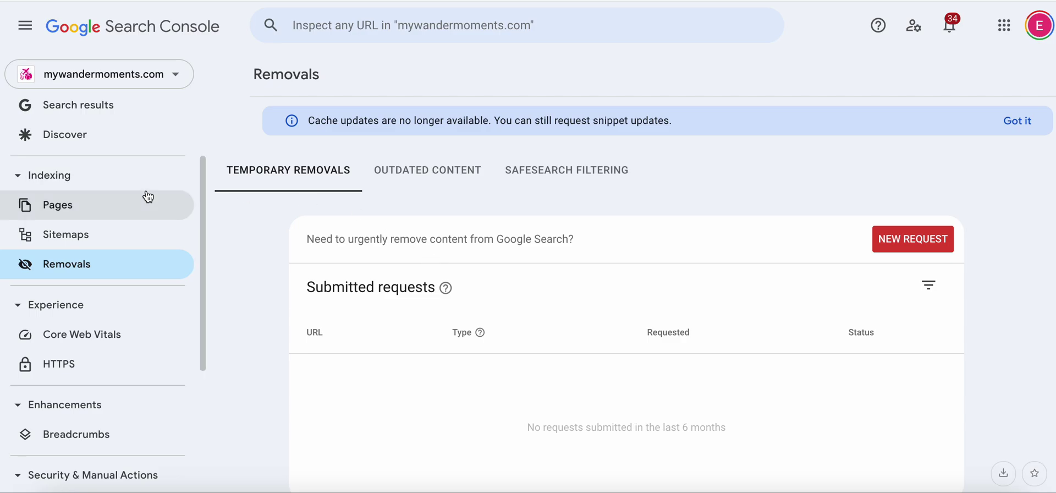
Check the Security issues report for the site.
scroll(148, 197, "up", 2)
scroll(137, 317, "down", 5)
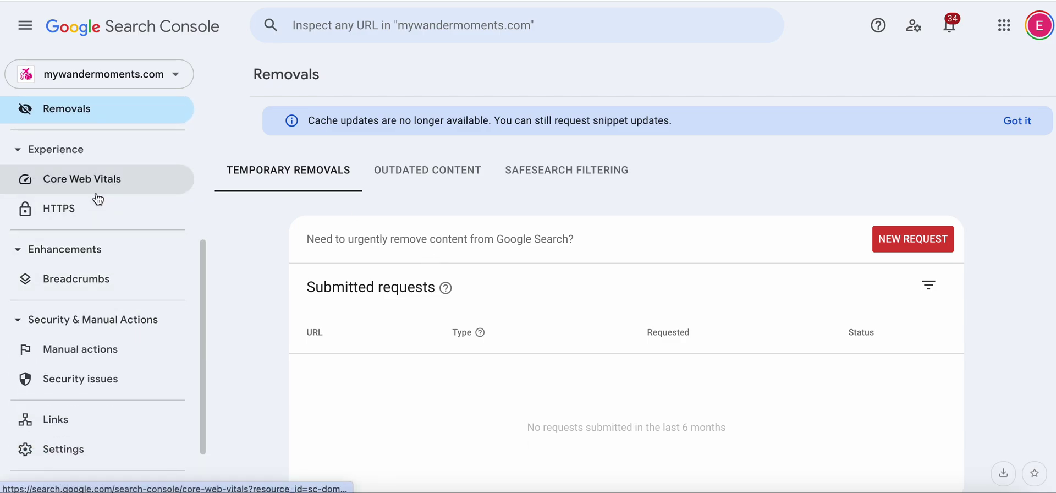
left_click(92, 380)
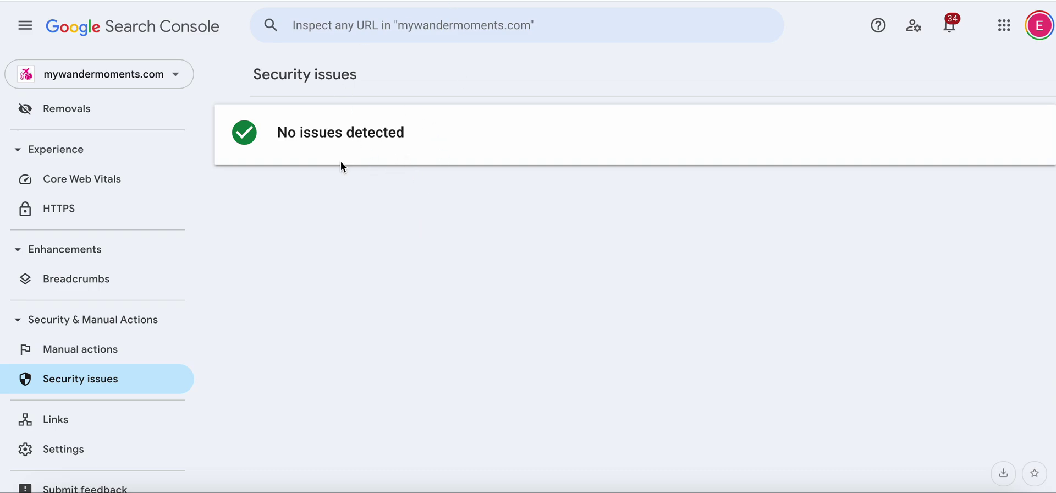
scroll(125, 344, "down", 3)
scroll(127, 344, "up", 2)
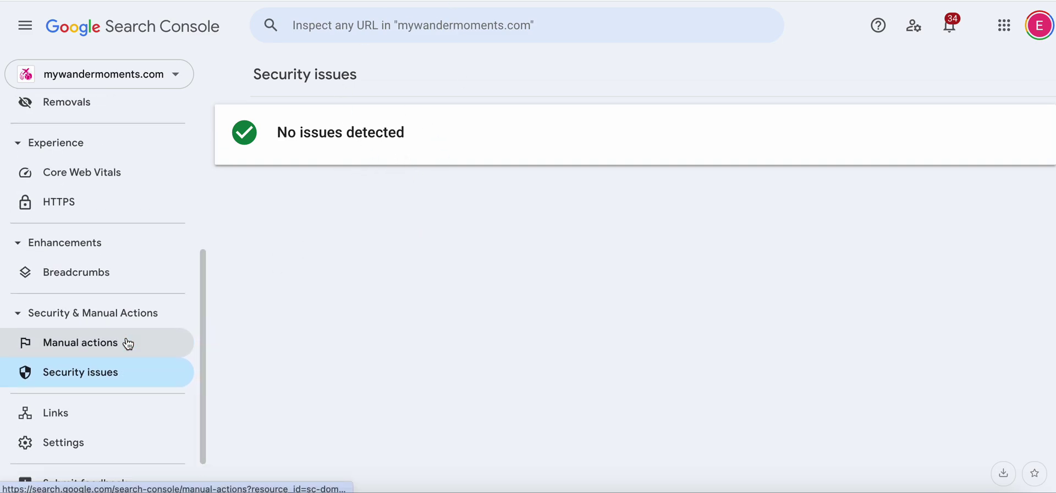
Review the Breadcrumbs enhancement report, including its chart of valid and invalid items.
scroll(127, 344, "up", 1)
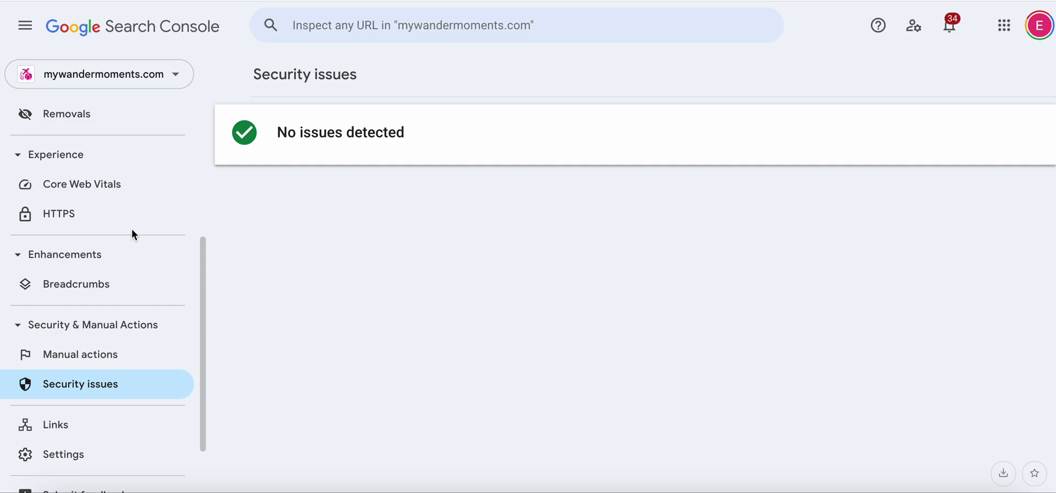
left_click(126, 285)
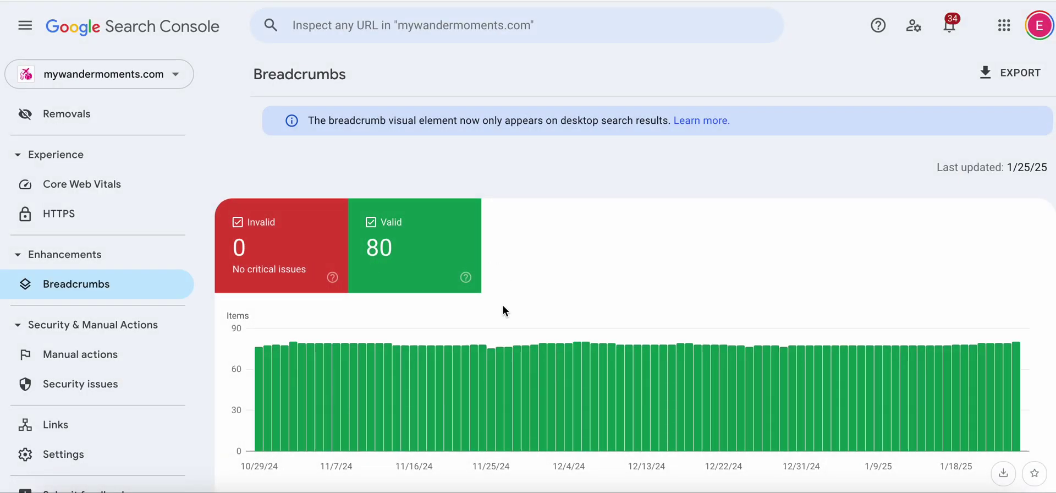
scroll(502, 305, "down", 5)
scroll(502, 305, "up", 4)
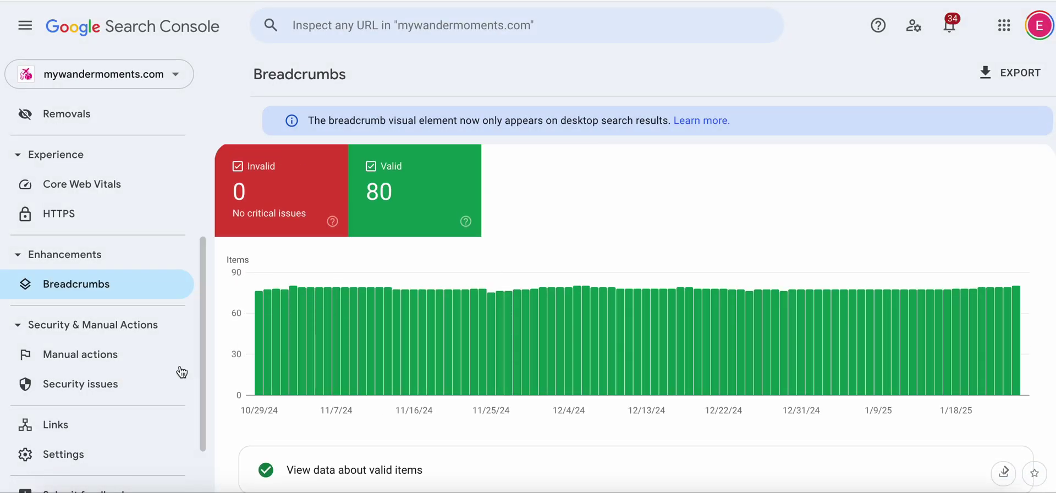
Return to the site's Overview and review its performance, indexing and experience summaries.
scroll(158, 344, "down", 2)
scroll(162, 345, "up", 6)
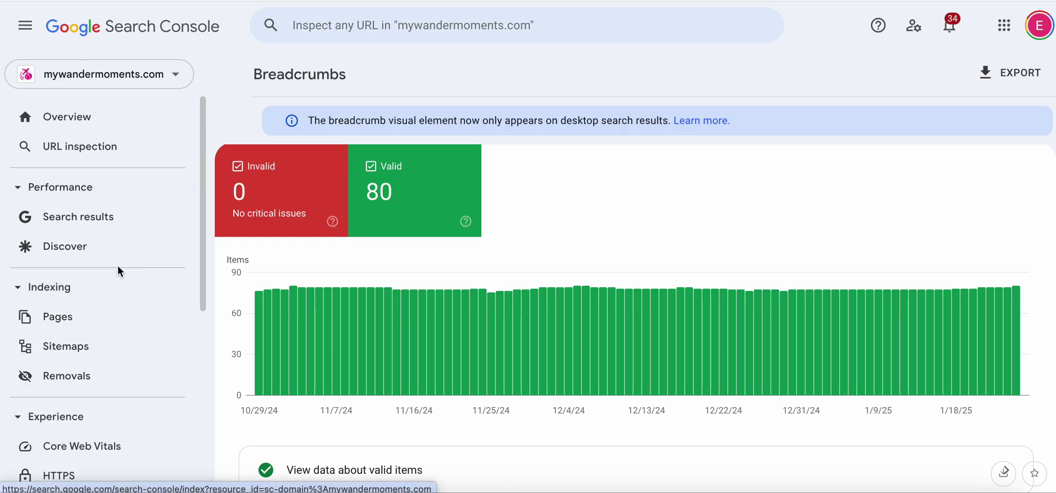
left_click(84, 125)
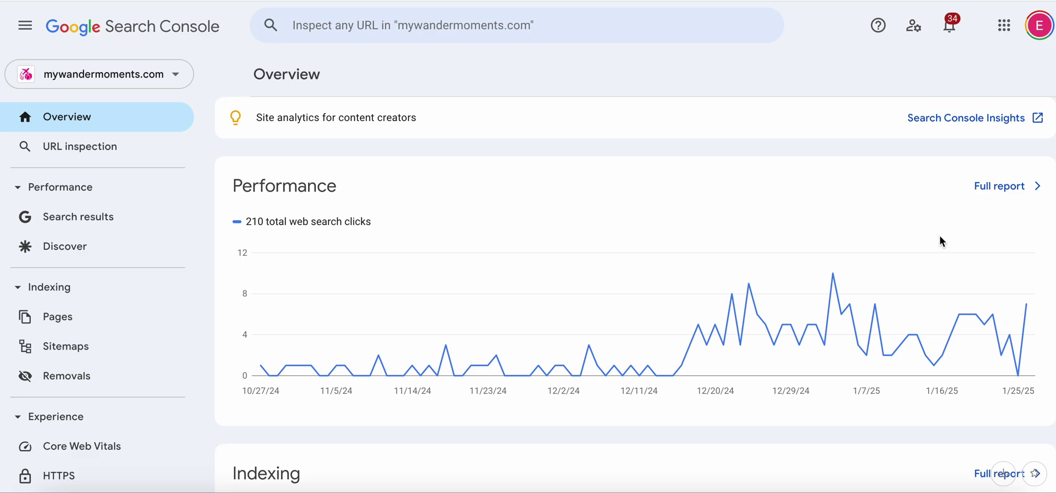
scroll(848, 237, "down", 5)
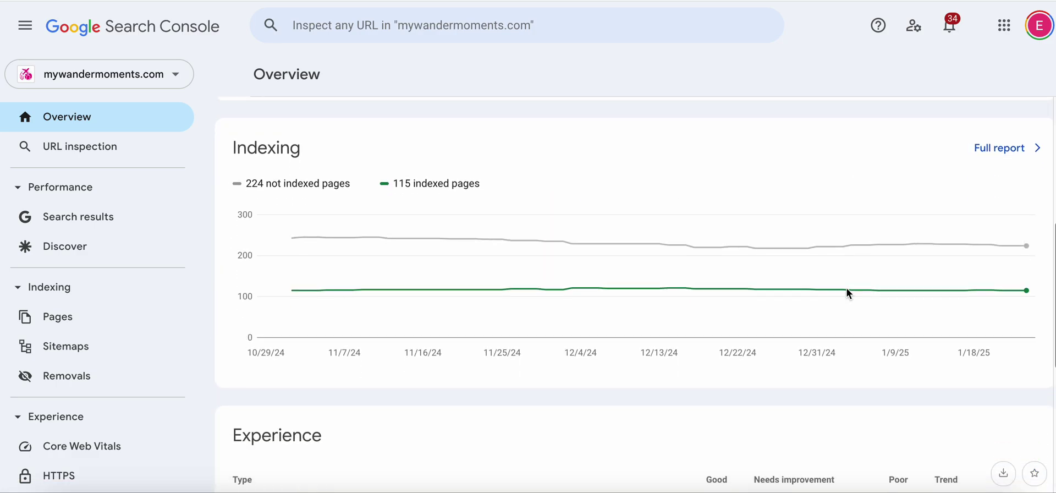
scroll(847, 293, "down", 6)
scroll(847, 292, "up", 12)
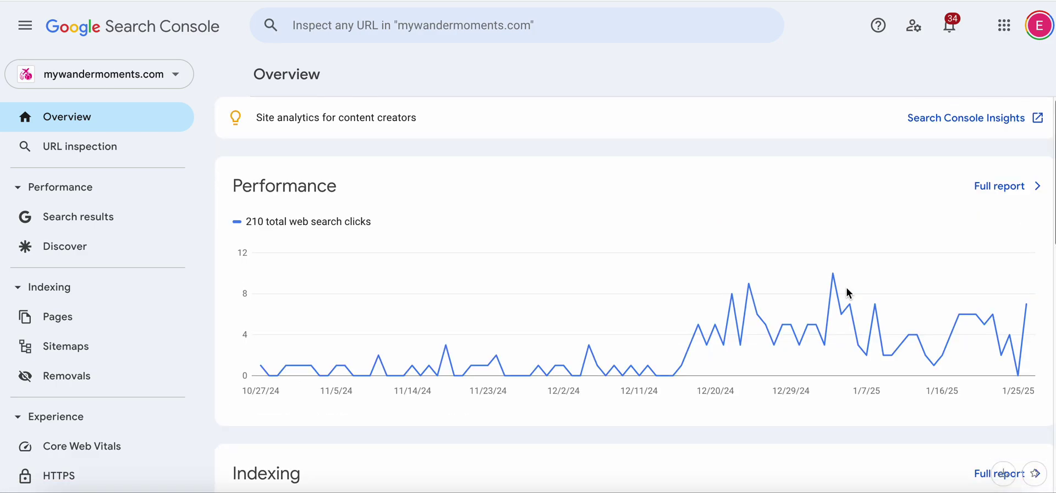
View the full search performance report with its list of queries, and return to the Overview.
left_click(1000, 186)
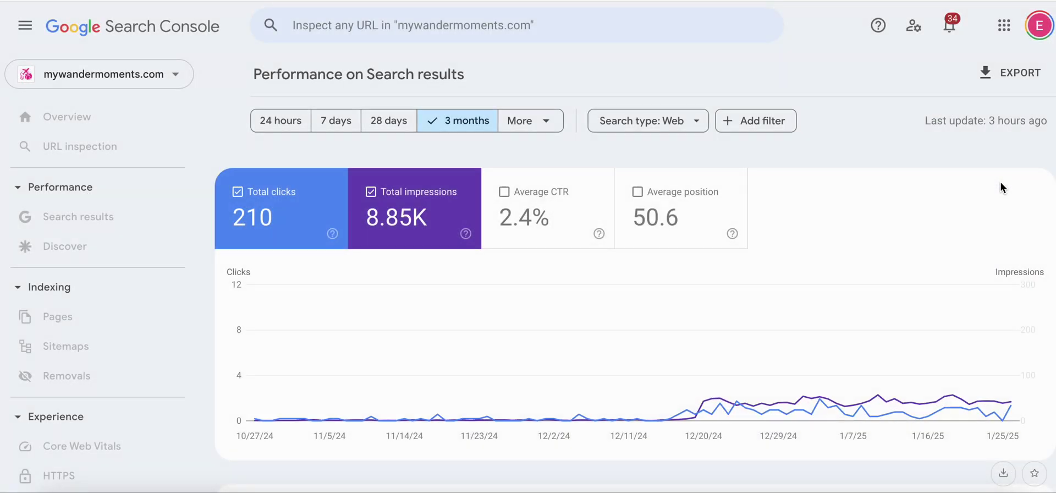
scroll(632, 239, "down", 10)
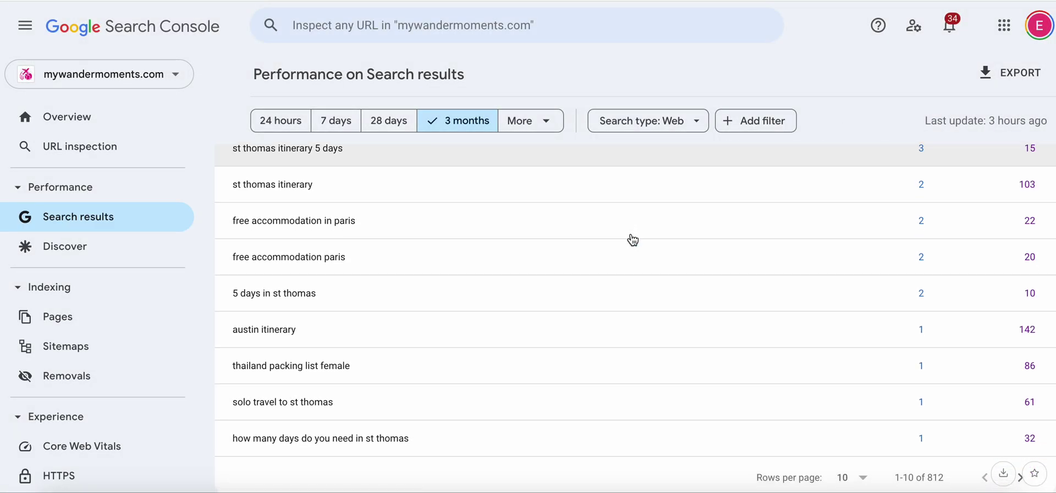
scroll(631, 238, "up", 10)
left_click(105, 118)
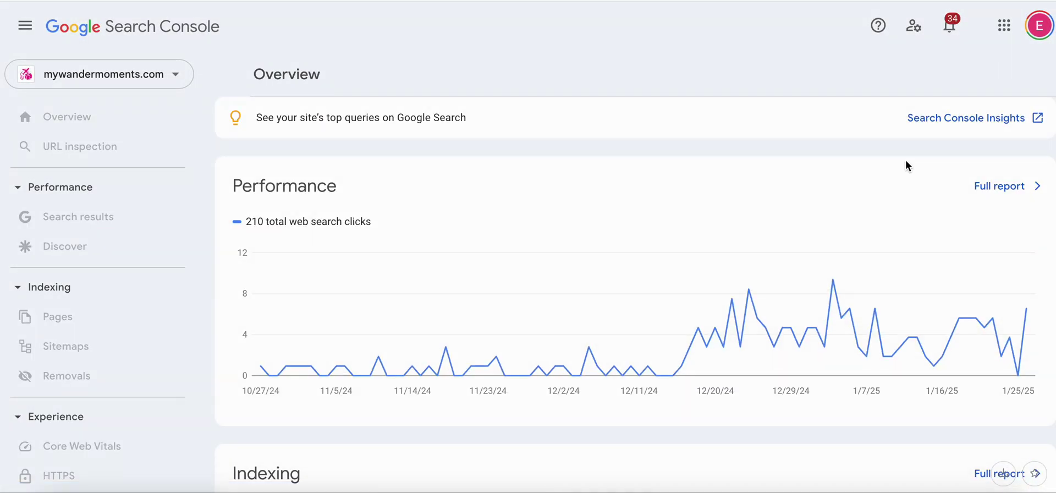
Open Search Console Insights and examine the Google Search clicks for the past 28 days.
left_click(966, 124)
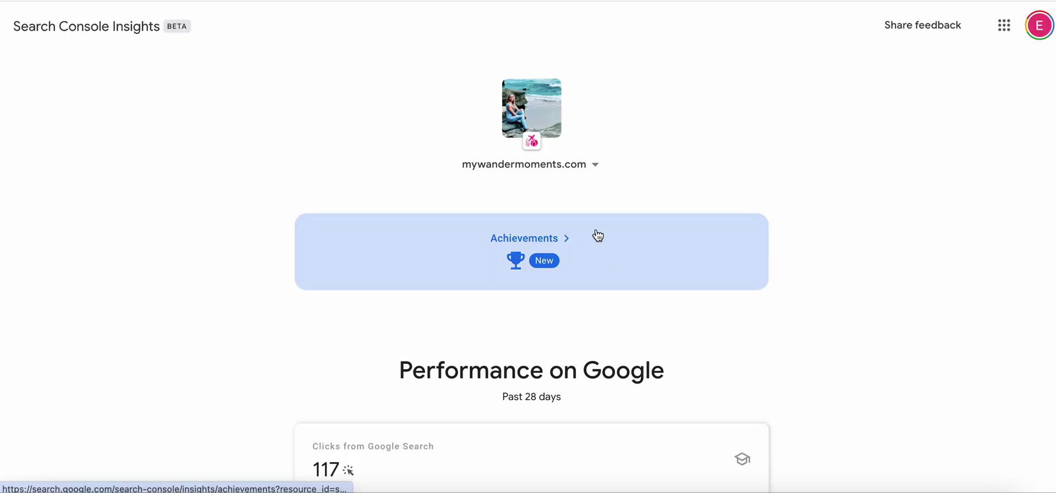
scroll(520, 177, "down", 2)
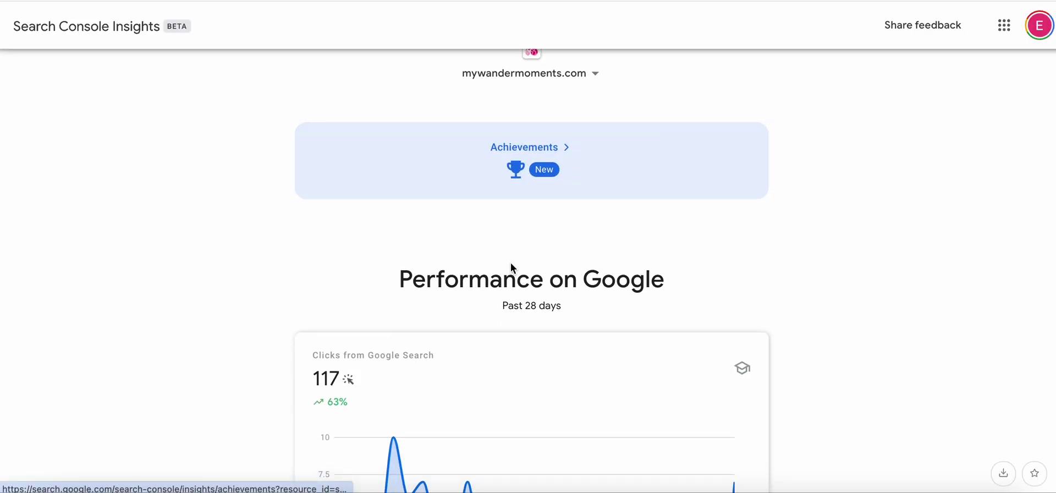
scroll(512, 265, "down", 2)
scroll(426, 252, "down", 1)
mouse_move(355, 225)
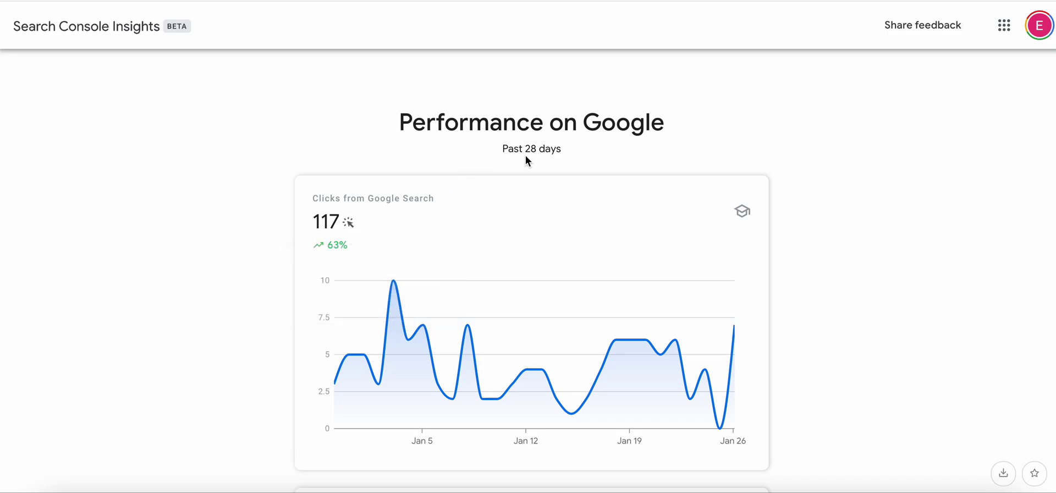
Review the growing content and most popular content sections in the insights.
scroll(497, 252, "down", 6)
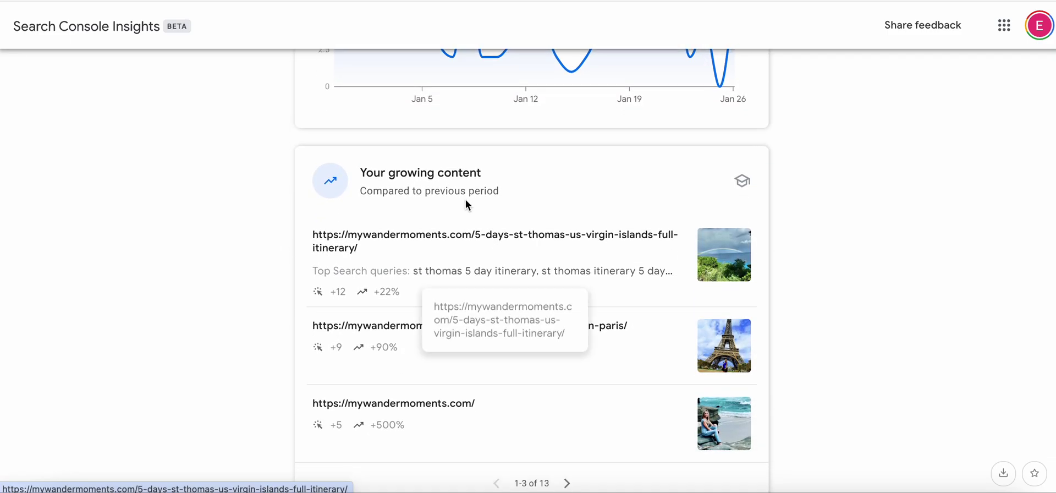
scroll(467, 255, "down", 5)
scroll(466, 255, "down", 1)
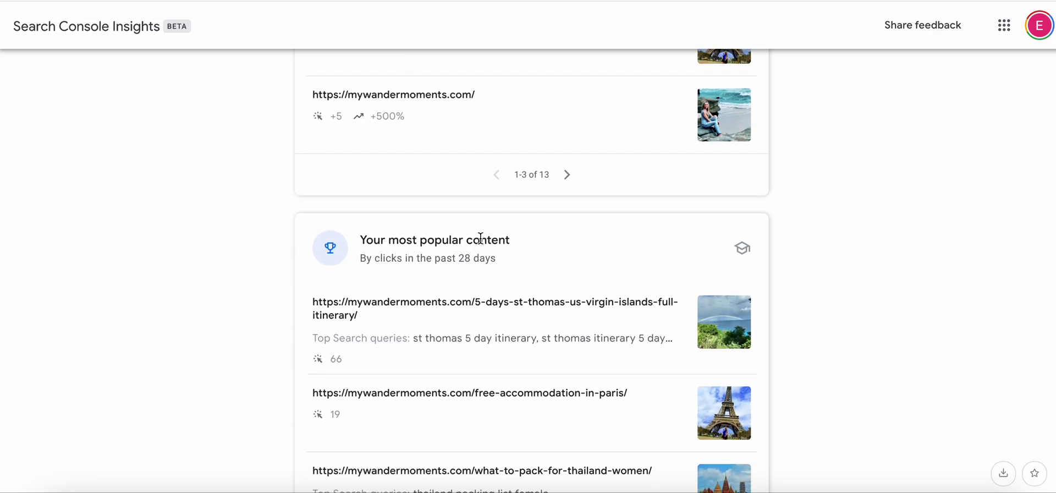
Examine the most searched queries under "How people find you" and check the query list's other view options.
scroll(475, 242, "down", 8)
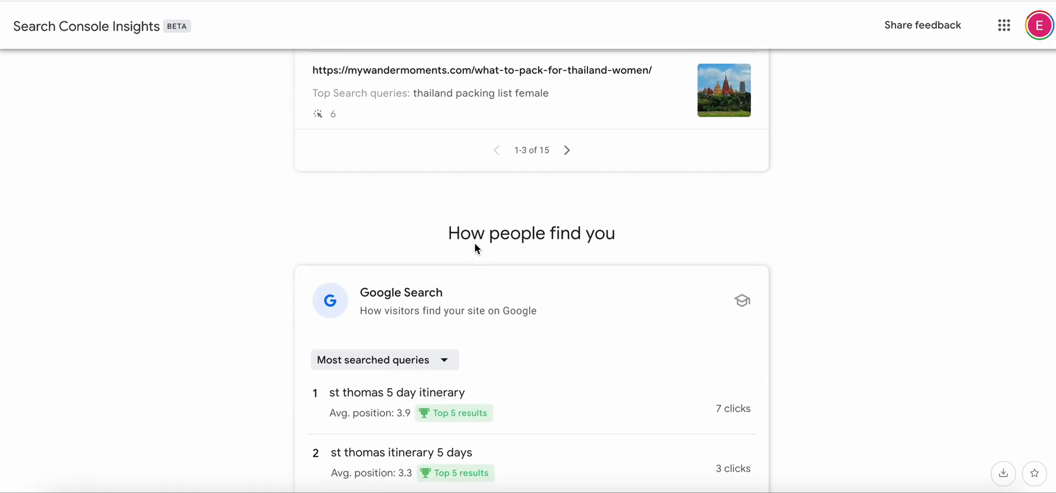
scroll(474, 242, "down", 3)
left_click(442, 175)
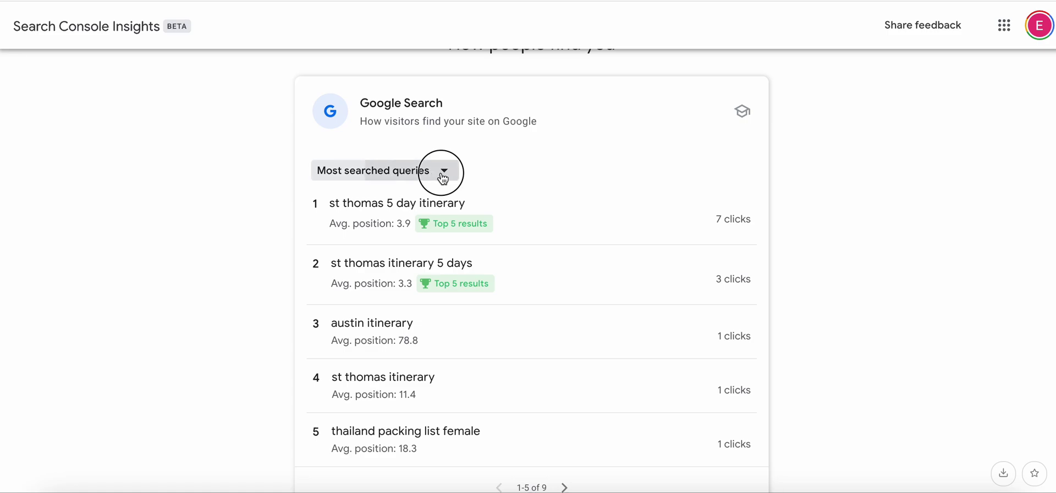
left_click(443, 175)
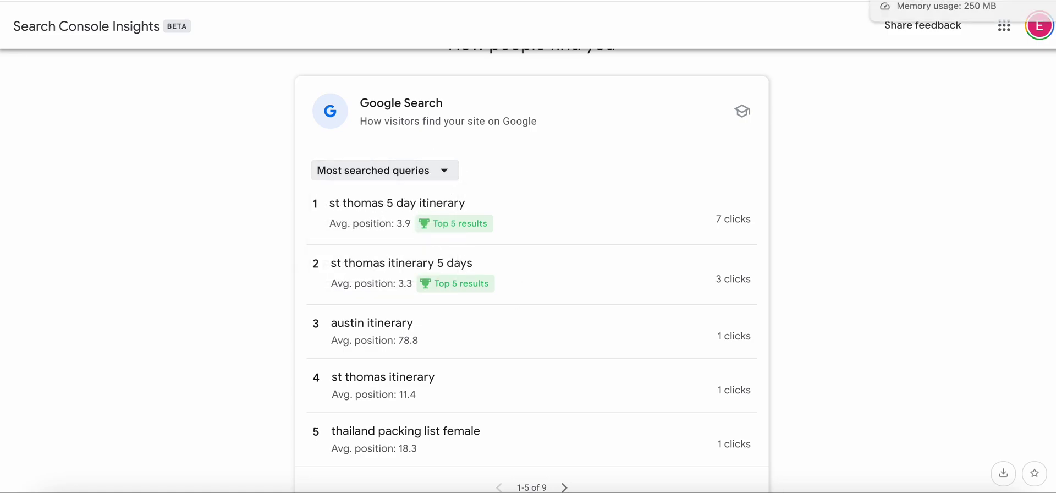
Switch to the PageSpeed Insights report for mywandermoments.com and examine its mobile category scores and loading metrics.
left_click(935, 1)
left_click(825, 1)
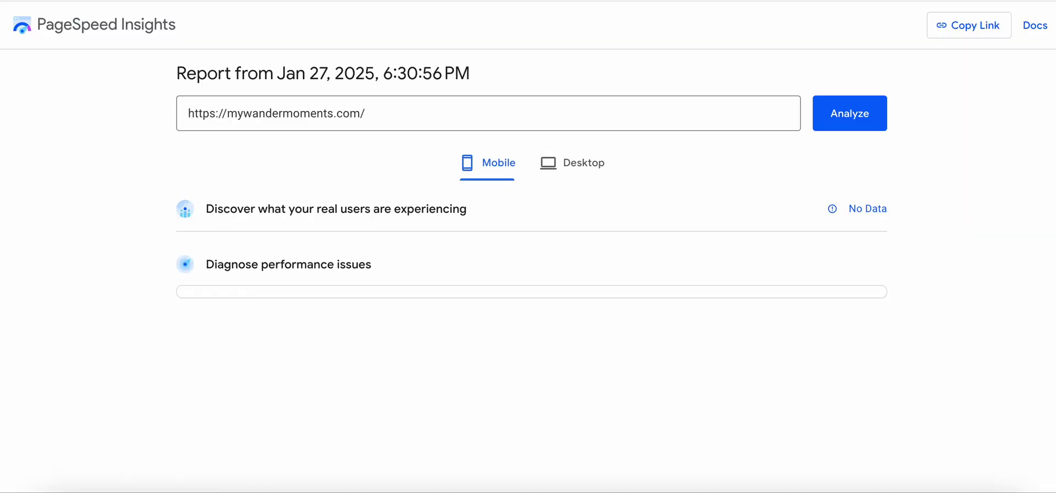
scroll(678, 230, "down", 1)
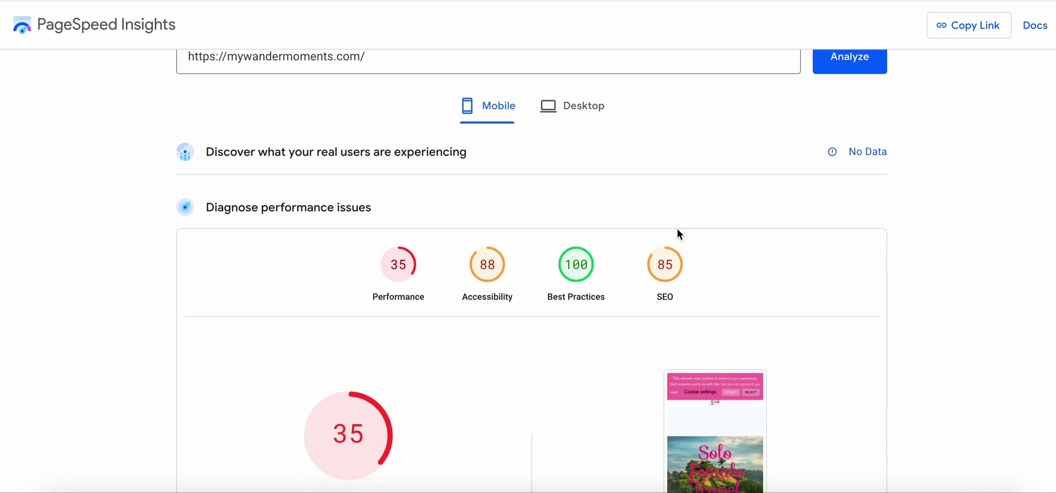
scroll(678, 228, "down", 10)
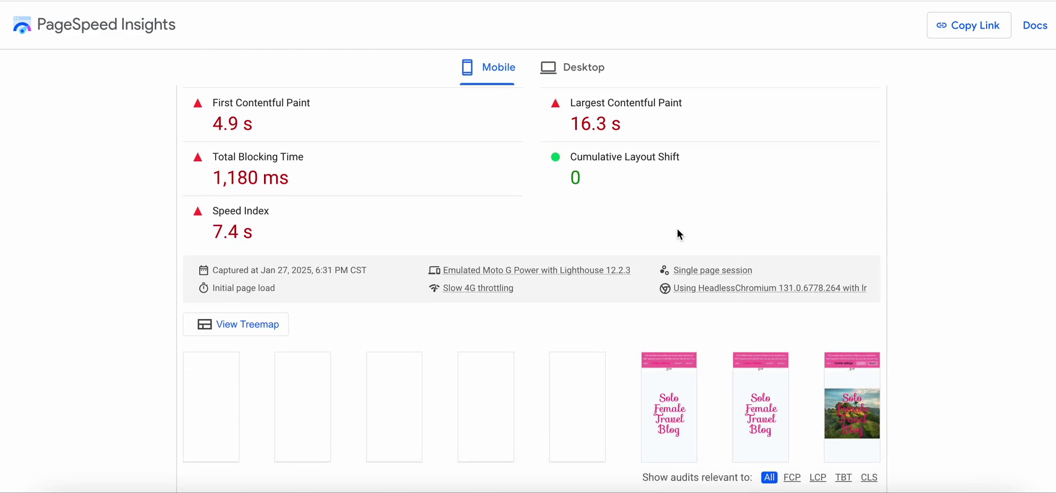
Review the mobile report's diagnostics list, and return to the Performance, Accessibility, Best Practices and SEO scores.
scroll(677, 229, "down", 3)
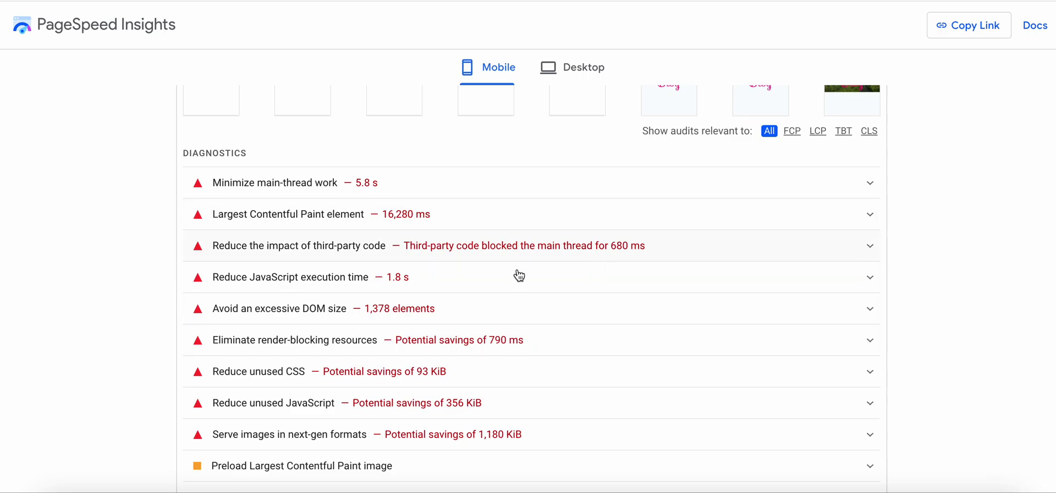
scroll(447, 302, "down", 2)
scroll(447, 302, "down", 3)
scroll(447, 303, "up", 20)
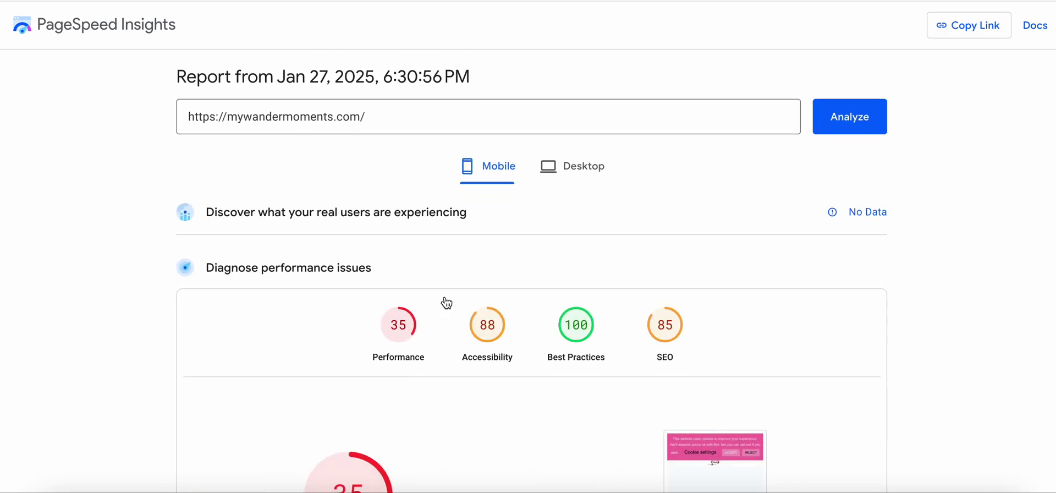
scroll(453, 253, "down", 2)
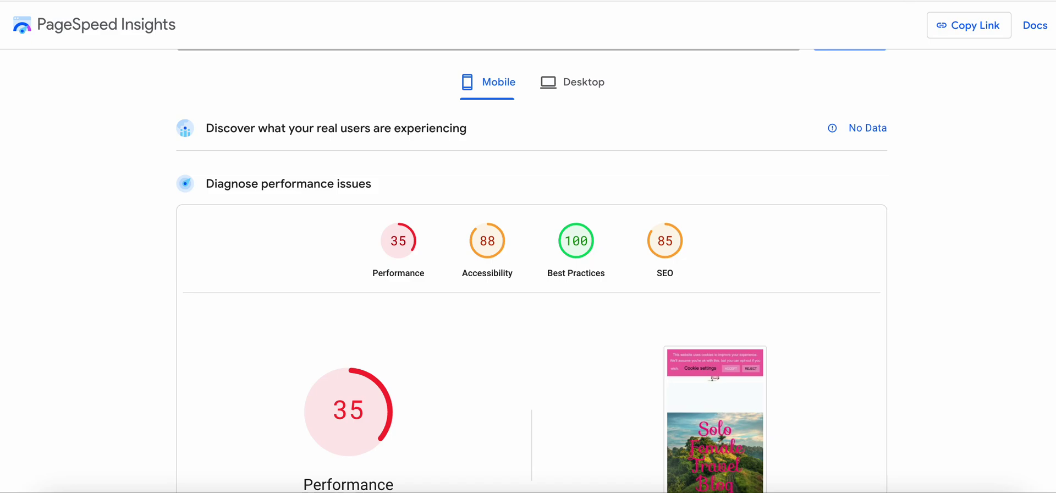